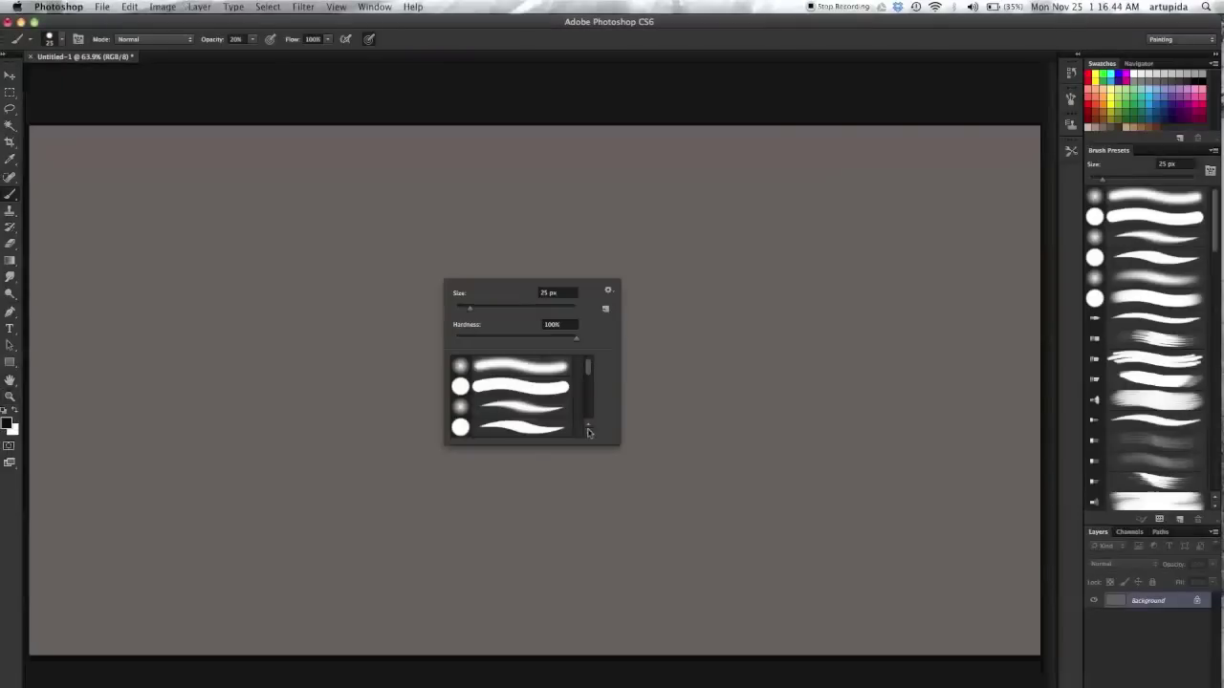
Step: Block in the fly's dark blob silhouette with broad black strokes
mouse_move(431, 300)
left_mouse_down()
mouse_move(391, 278)
mouse_move(325, 420)
left_mouse_up()
mouse_move(383, 287)
left_mouse_down()
mouse_move(369, 405)
mouse_move(491, 328)
mouse_move(364, 450)
mouse_move(976, 456)
mouse_move(587, 325)
mouse_move(937, 382)
mouse_move(561, 595)
left_mouse_up()
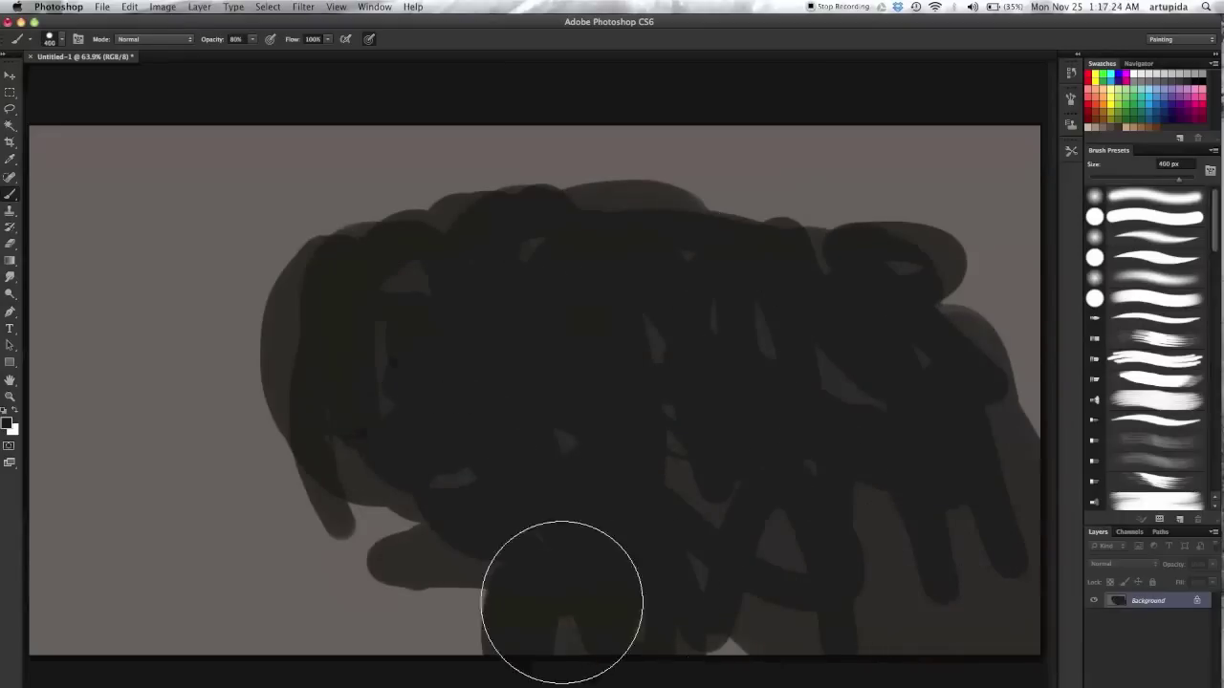
key("g")
left_click_drag(672, 254, 954, 678)
key("b")
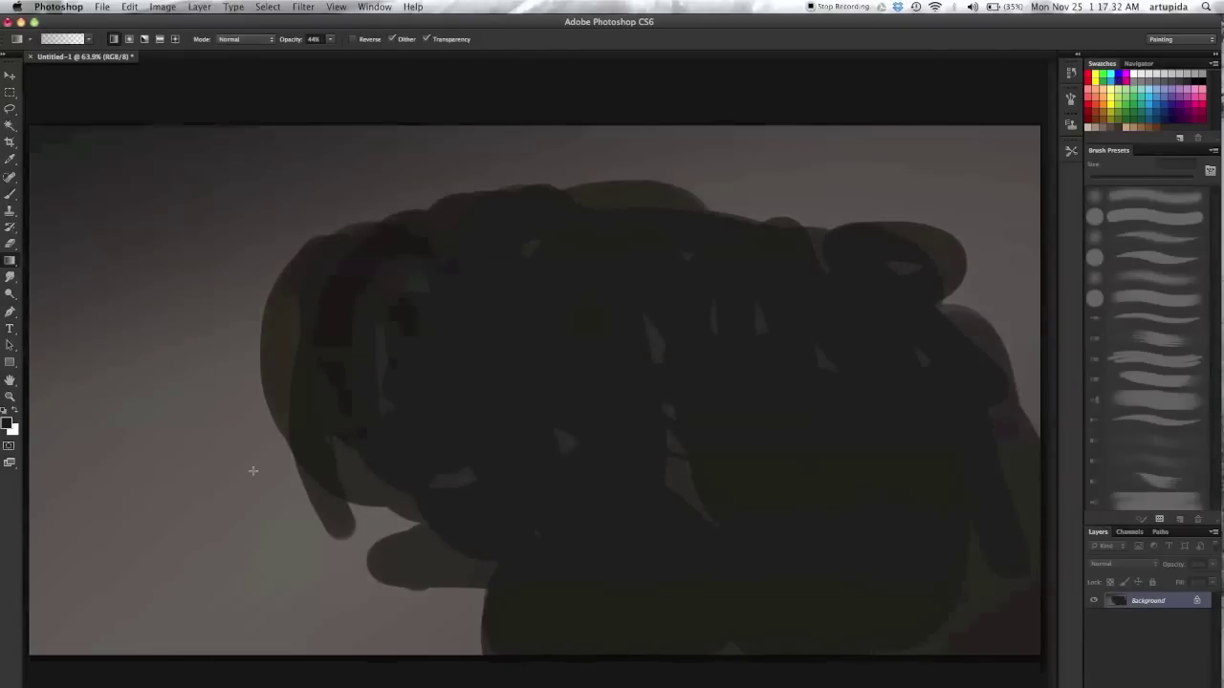
Step: Darken the background with a gradient and add reddish-dark strokes on the shape's left side
left_click_drag(364, 220, 251, 469)
mouse_move(510, 121)
left_mouse_down()
mouse_move(402, 347)
mouse_move(265, 371)
mouse_move(350, 445)
mouse_move(450, 204)
mouse_move(516, 258)
mouse_move(421, 328)
left_mouse_up()
Step: Sketch thin grey head and eye outlines at 30% opacity, with a soft light spot in the eye
key("bracketleft")
key("bracketleft")
key("bracketleft")
key("3")
left_click_drag(406, 234, 416, 330)
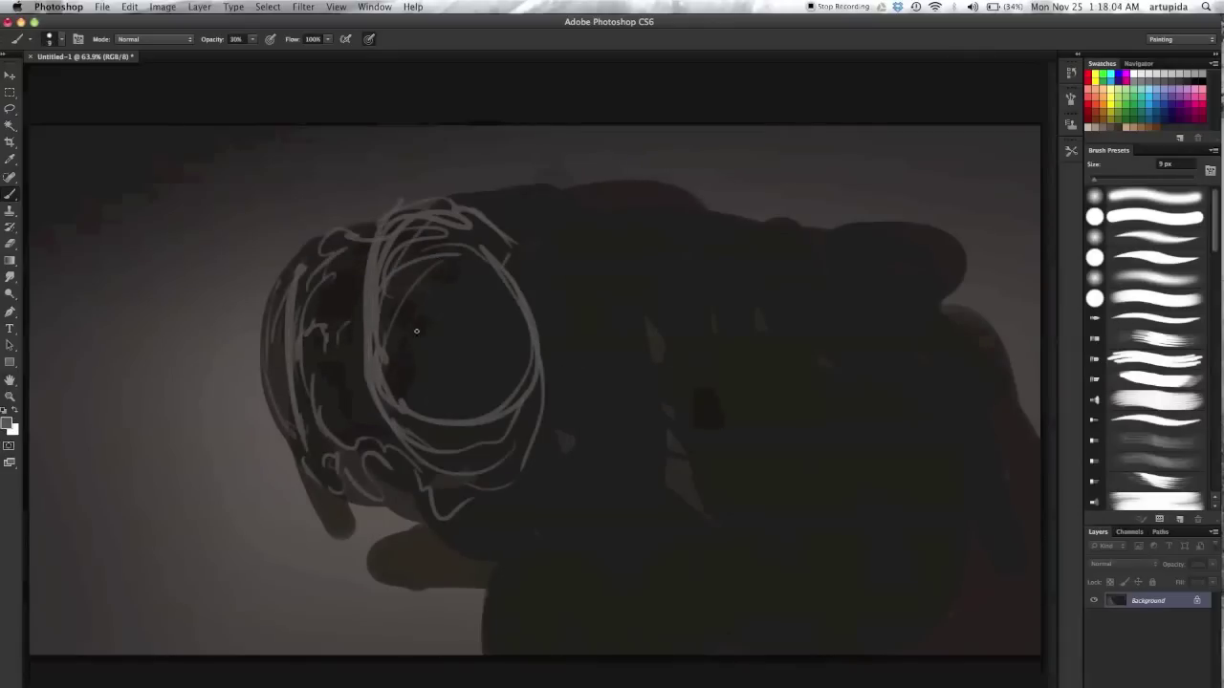
mouse_move(650, 315)
left_mouse_down()
mouse_move(697, 410)
mouse_move(500, 573)
mouse_move(767, 227)
mouse_move(681, 516)
mouse_move(240, 655)
left_mouse_up()
key("g")
key("b")
mouse_move(406, 287)
left_mouse_down()
mouse_move(440, 280)
mouse_move(424, 281)
mouse_move(446, 322)
mouse_move(504, 332)
mouse_move(284, 350)
mouse_move(333, 300)
mouse_move(590, 300)
mouse_move(445, 551)
left_mouse_up()
Step: Paint thin dark legs under the body with a 40 px brush at 50% opacity
key("5")
key("bracketleft")
key("bracketleft")
key("bracketleft")
mouse_move(363, 577)
left_mouse_down()
mouse_move(412, 604)
mouse_move(292, 448)
mouse_move(334, 251)
left_mouse_up()
Step: Add light rim highlights on the head and speckles on the compound eye
key("bracketleft")
key("bracketleft")
key("bracketleft")
key("x")
left_click_drag(275, 282, 260, 401)
mouse_move(262, 315)
left_mouse_down()
mouse_move(486, 199)
mouse_move(588, 188)
left_mouse_up()
left_click(417, 258)
left_click(453, 289)
left_click(401, 325)
left_click(286, 282)
key("bracketright")
key("bracketright")
key("bracketright")
key("bracketright")
key("bracketright")
key("bracketright")
mouse_move(592, 474)
left_mouse_down()
mouse_move(641, 364)
mouse_move(867, 526)
mouse_move(928, 423)
mouse_move(555, 560)
mouse_move(855, 503)
left_mouse_up()
Step: Add Layer 1 filled with brown in a tinting blend mode, plus a new Layer 2
key("ctrl+shift+alt+n")
key("alt+BackSpace")
left_click(1121, 564)
left_click(1114, 651)
Step: Set Layer 2 to Color blend mode and wash blue over the fly's body with a 600 px brush
key("ctrl+shift+alt+n")
right_click(545, 345)
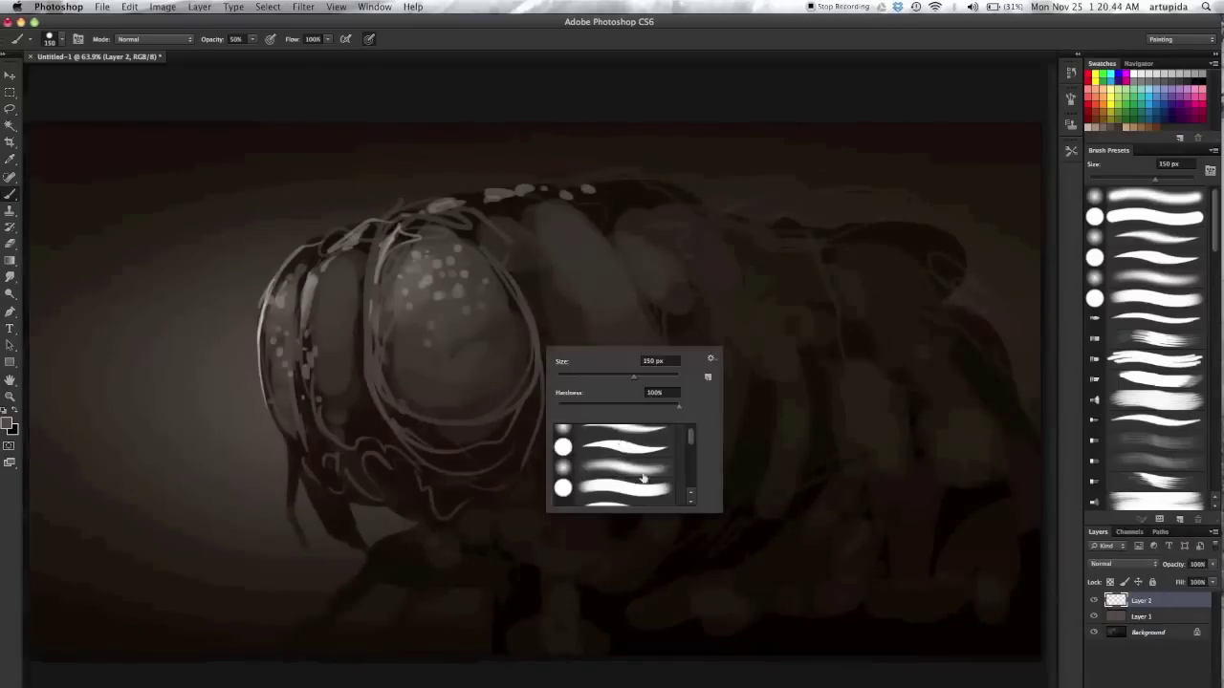
left_click(1150, 102)
left_click(1121, 564)
left_click(1113, 659)
left_click(1147, 277)
mouse_move(688, 354)
left_mouse_down()
mouse_move(625, 357)
mouse_move(499, 255)
mouse_move(765, 396)
mouse_move(608, 419)
mouse_move(390, 478)
mouse_move(514, 643)
left_mouse_up()
Step: Tint the eye red with a 250 px brush at 10% opacity
left_click(1091, 99)
key("1")
key("bracketleft")
key("bracketleft")
key("bracketleft")
mouse_move(453, 398)
left_mouse_down()
mouse_move(469, 246)
mouse_move(437, 532)
left_mouse_up()
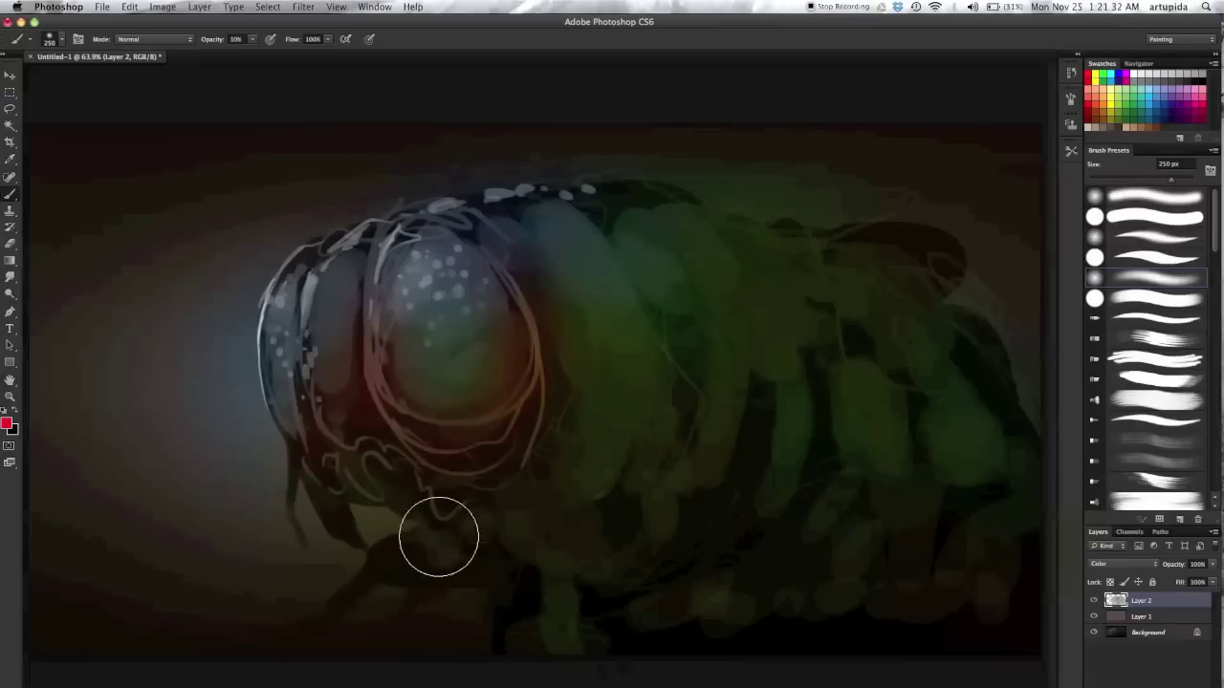
Step: Merge all layers into the Background and paint dark reddish strokes on the lower eye
key("ctrl+shift+alt+n")
key("bracketleft")
key("bracketleft")
key("bracketleft")
key("ctrl+shift+e")
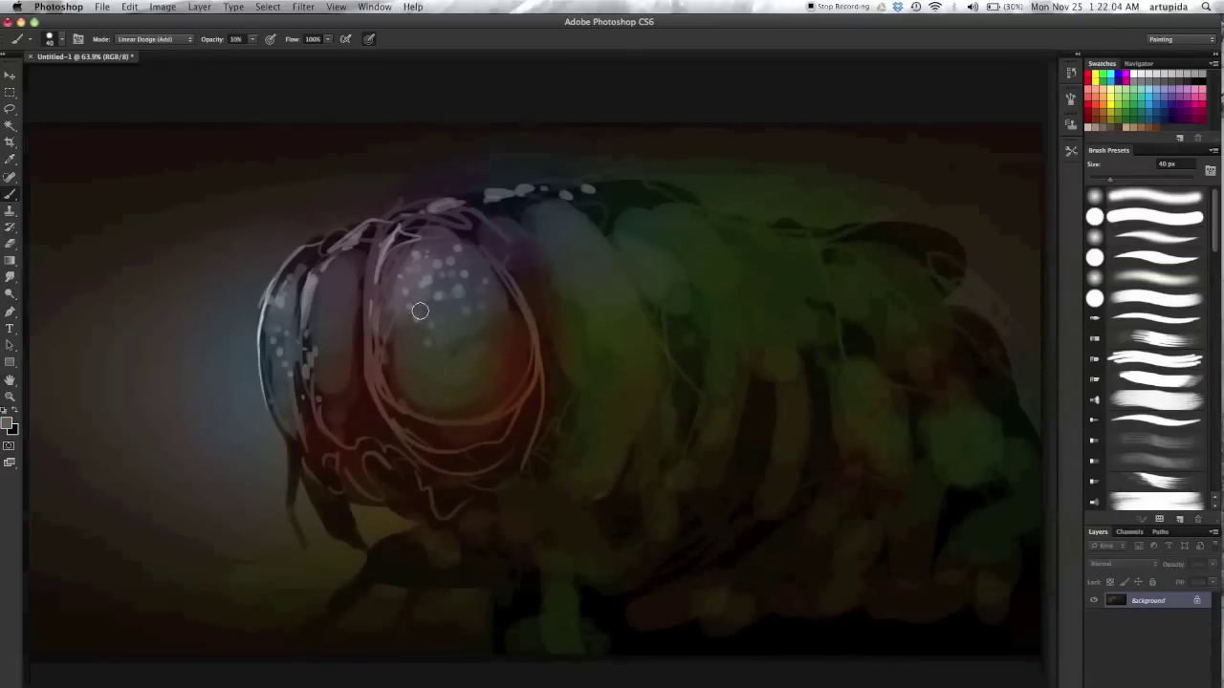
left_click(409, 303, "alt")
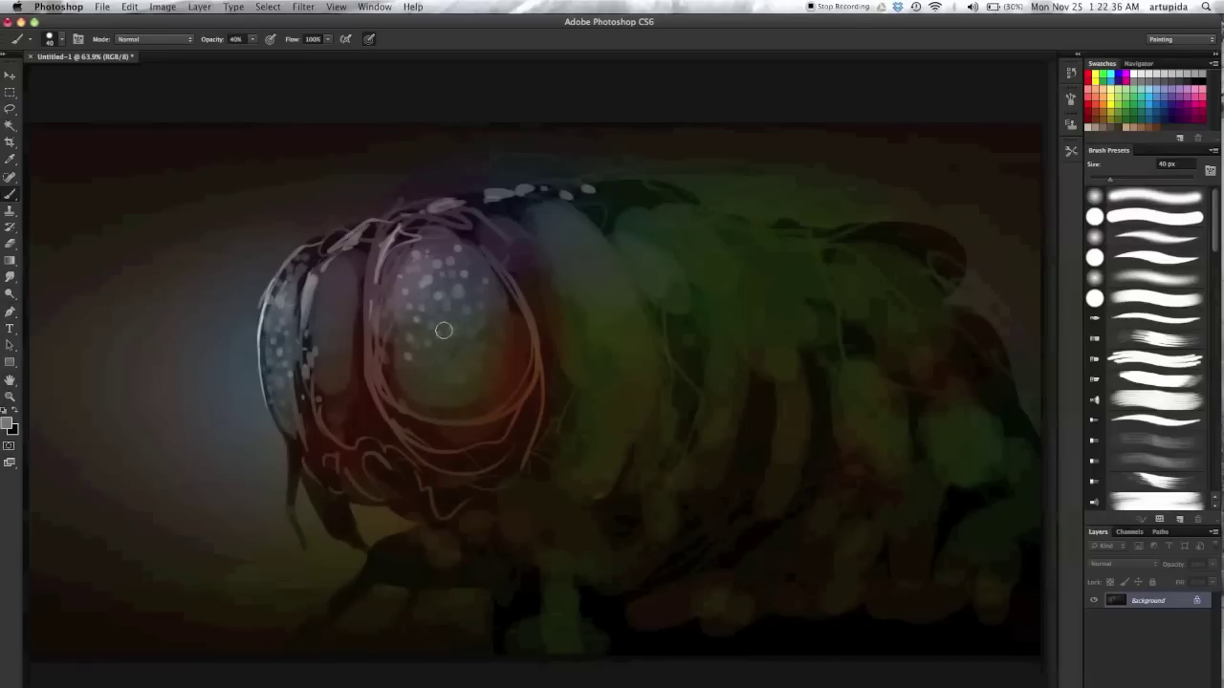
mouse_move(411, 399)
left_mouse_down()
mouse_move(497, 431)
mouse_move(382, 354)
left_mouse_up()
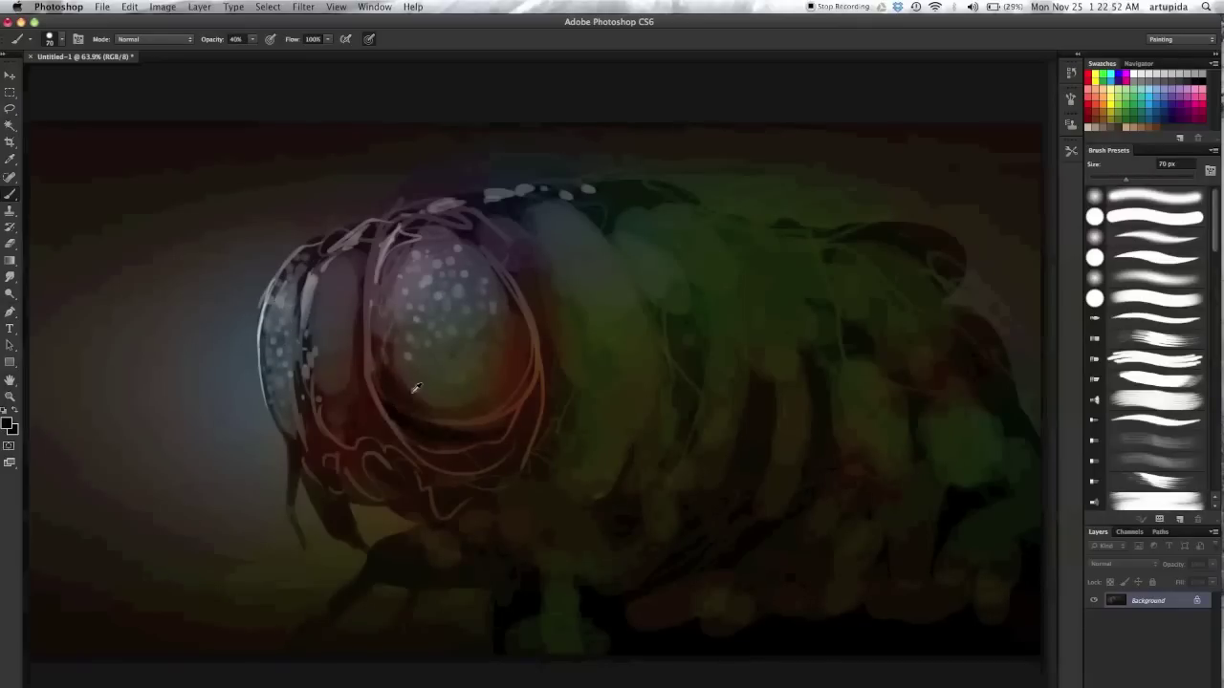
Step: Shade the eye's lower rim and paint soft Linear Dodge glows on the upper body
left_click_drag(436, 396, 528, 357)
key("alt+shift+w")
key("bracketright")
key("bracketright")
key("bracketright")
mouse_move(549, 252)
left_mouse_down()
mouse_move(612, 322)
mouse_move(592, 269)
mouse_move(698, 254)
mouse_move(765, 289)
mouse_move(784, 364)
left_mouse_up()
key("alt+shift+n")
key("bracketleft")
key("bracketleft")
left_click(691, 238, "alt")
Step: Paint dark strokes beneath the eye, fill the mouth with black and rework the eye's left edge
key("bracketleft")
key("bracketleft")
key("bracketleft")
key("d")
mouse_move(322, 410)
left_mouse_down()
mouse_move(408, 404)
mouse_move(383, 475)
mouse_move(329, 461)
mouse_move(411, 486)
mouse_move(426, 513)
mouse_move(348, 507)
mouse_move(449, 532)
left_mouse_up()
left_click_drag(352, 436, 382, 446)
key("bracketright")
key("bracketright")
key("bracketright")
left_click(327, 276, "alt")
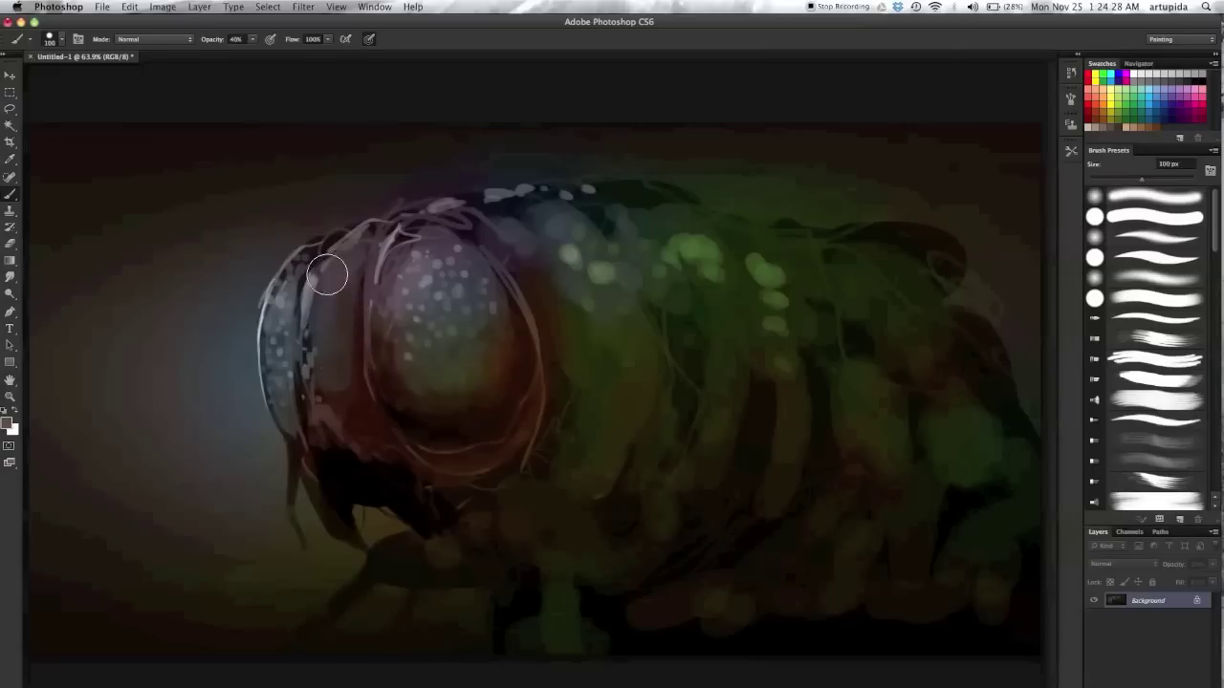
left_click_drag(327, 275, 354, 239)
key("bracketleft")
key("bracketleft")
key("bracketleft")
left_click(411, 284, "alt")
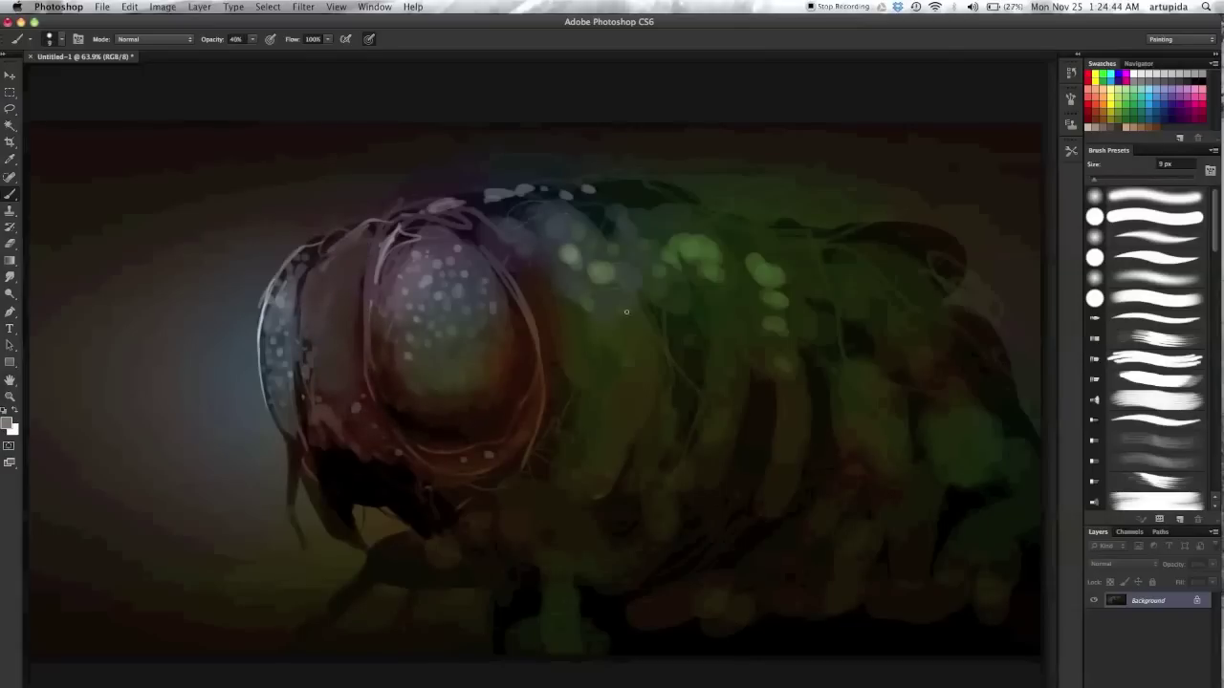
Step: Sketch loopy hair lines across the body and add tan highlights along the eye and head rims
left_click_drag(711, 253, 857, 485)
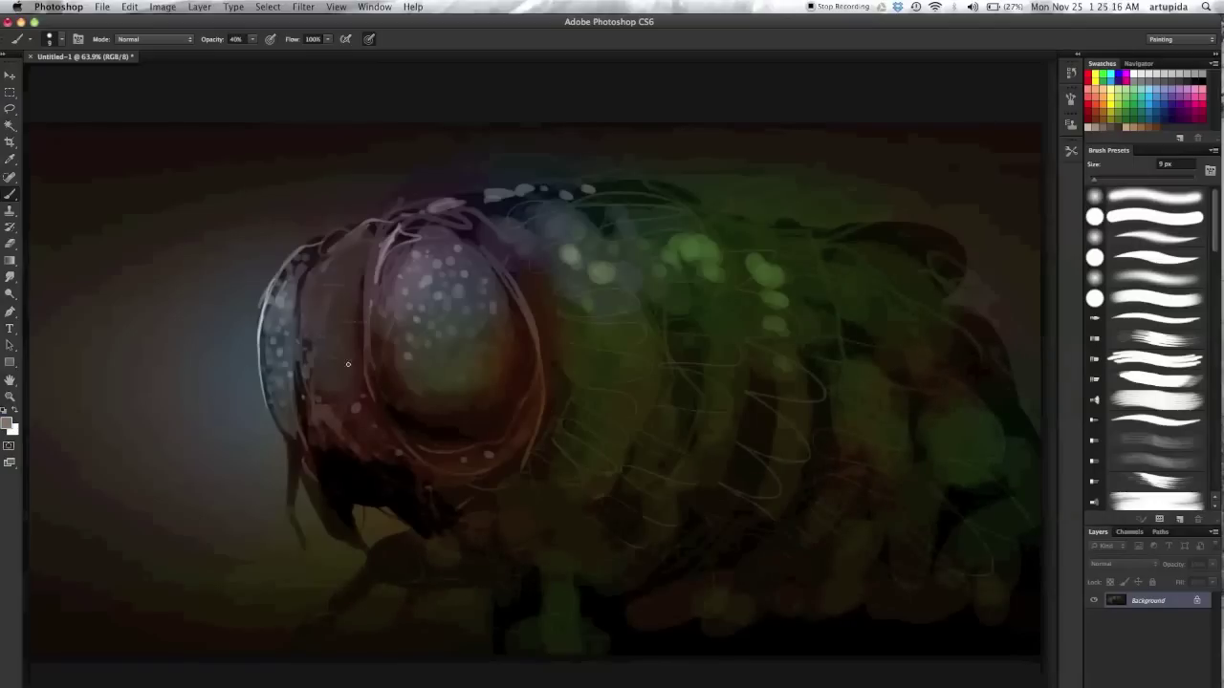
key("bracketright")
key("bracketright")
key("bracketright")
left_click(284, 418, "alt")
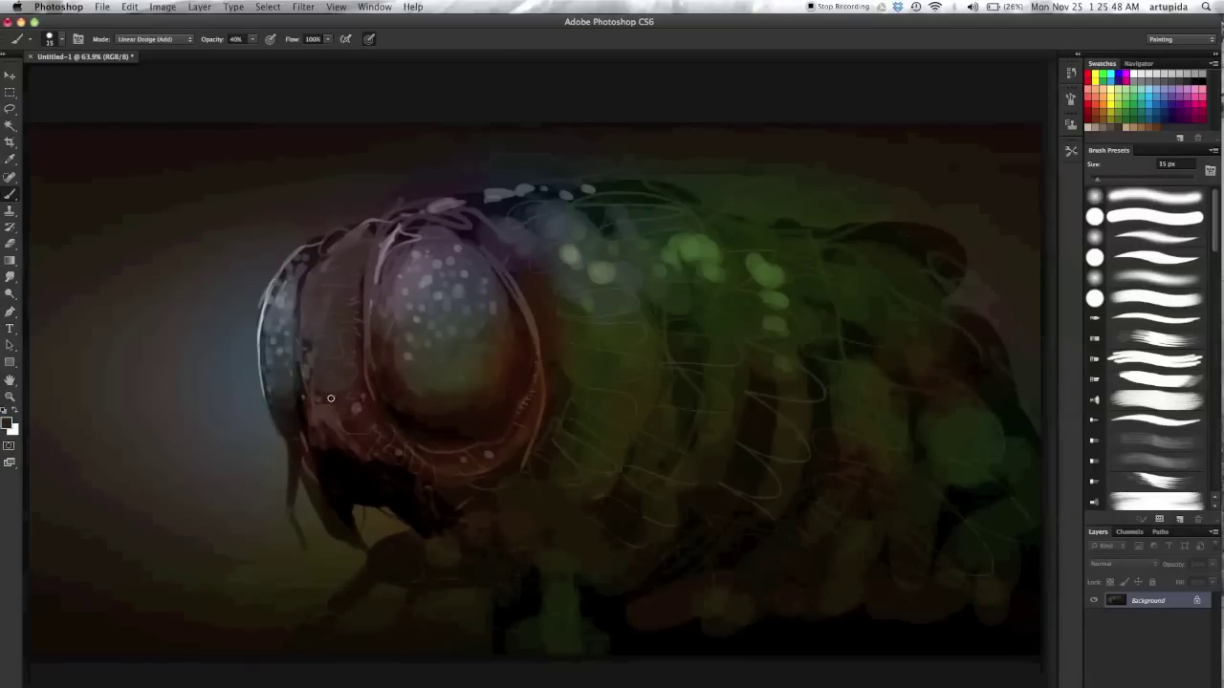
left_click_drag(264, 362, 301, 288)
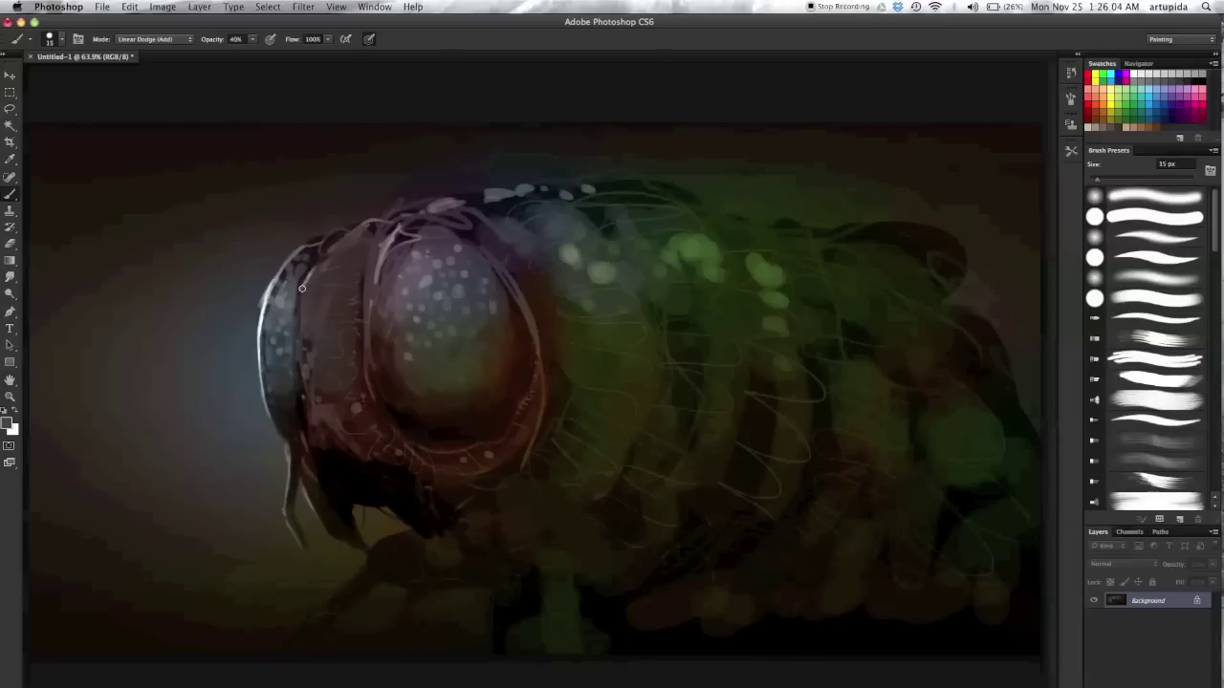
key("alt+shift+n")
left_click(326, 252, "alt")
left_click_drag(334, 243, 291, 260)
mouse_move(262, 310)
left_mouse_down()
mouse_move(392, 218)
mouse_move(650, 189)
left_mouse_up()
Step: Add Layer 1 in Color Dodge mode and paint a reddish glow over the eye
key("bracketright")
key("bracketright")
key("bracketright")
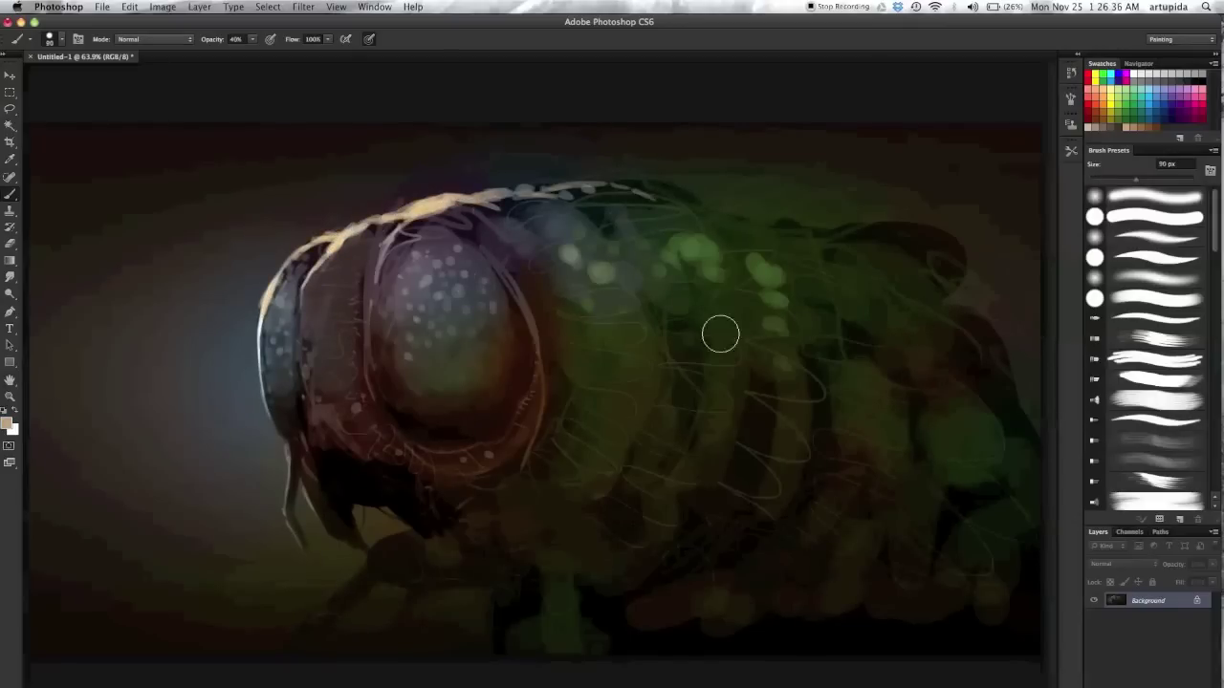
left_click(1179, 519)
left_click(1114, 564)
left_click(1110, 653)
key("bracketright")
key("bracketright")
key("bracketright")
mouse_move(388, 366)
left_mouse_down()
mouse_move(363, 306)
mouse_move(382, 344)
mouse_move(401, 325)
mouse_move(382, 363)
left_mouse_up()
left_click_drag(1173, 564, 1136, 574)
Step: Apply a Gaussian Blur to the glow layer and restore its opacity to 100%
left_click(303, 7)
left_click(497, 252)
key("Return")
left_click(303, 7)
left_click(496, 252)
key("Return")
left_click_drag(1137, 566, 1185, 566)
Step: Brighten the glow with Hue/Saturation and stretch it upward with Free Transform
key("ctrl+u")
key("Return")
key("ctrl+minus")
key("ctrl+minus")
key("ctrl+t")
left_click_drag(457, 298, 457, 252)
key("Return")
Step: Paint brighter orange and red glows on the eye with Layer 1 at 100% opacity
key("z")
key("1")
key("3")
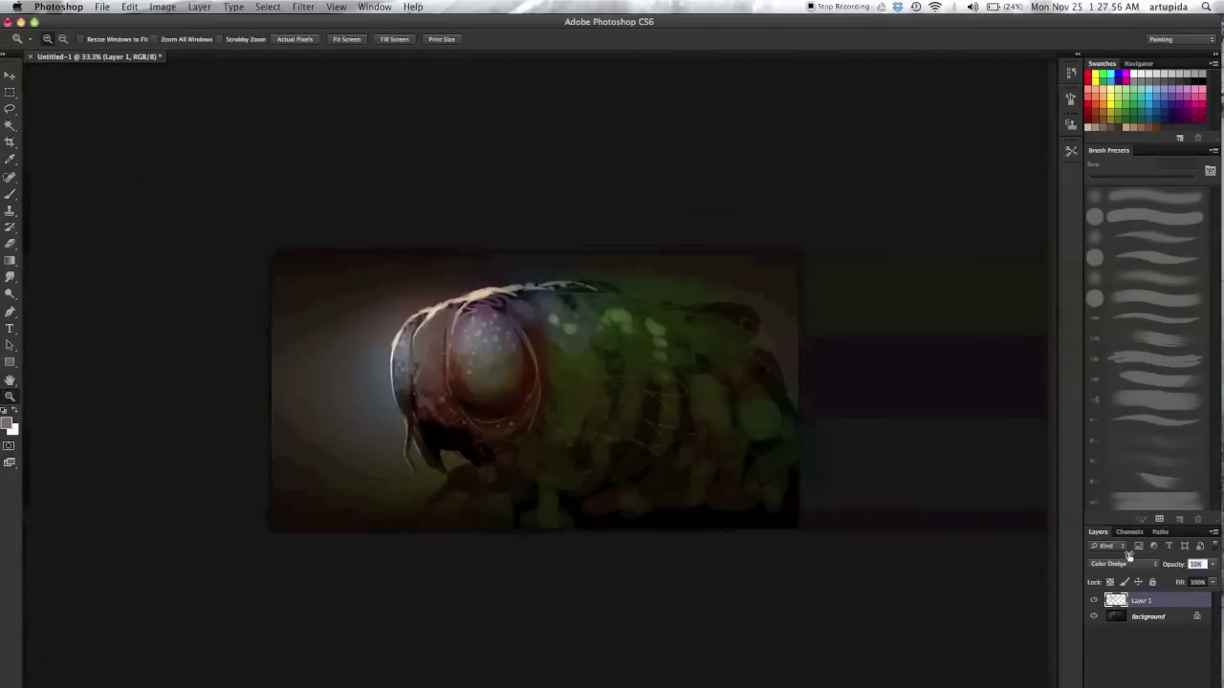
key("0")
key("b")
left_click_drag(505, 405, 497, 421)
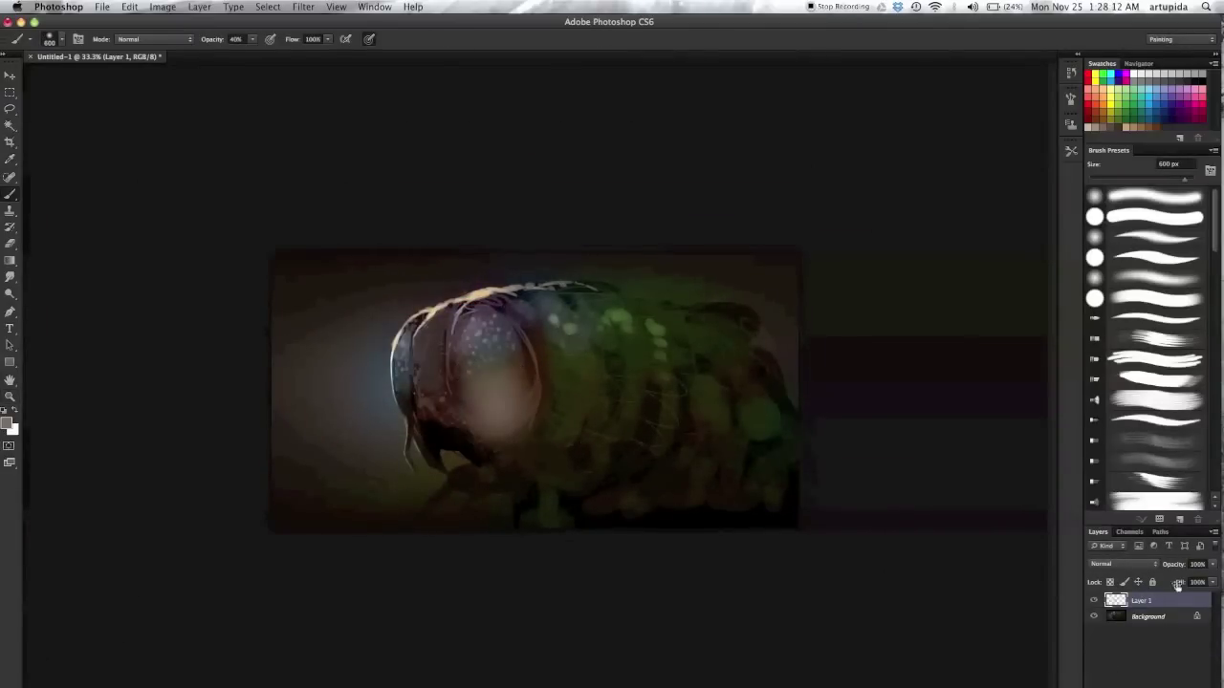
left_click_drag(500, 333, 519, 355)
Step: Duplicate the glow layer twice and transform one copy over the body
key("ctrl+j")
key("ctrl+j")
key("ctrl+t")
mouse_move(622, 366)
left_mouse_down()
mouse_move(863, 366)
mouse_move(889, 497)
left_mouse_up()
key("Return")
Step: Add Layer 2 and paint dark strokes on the lower tendril with a small brush
key("z")
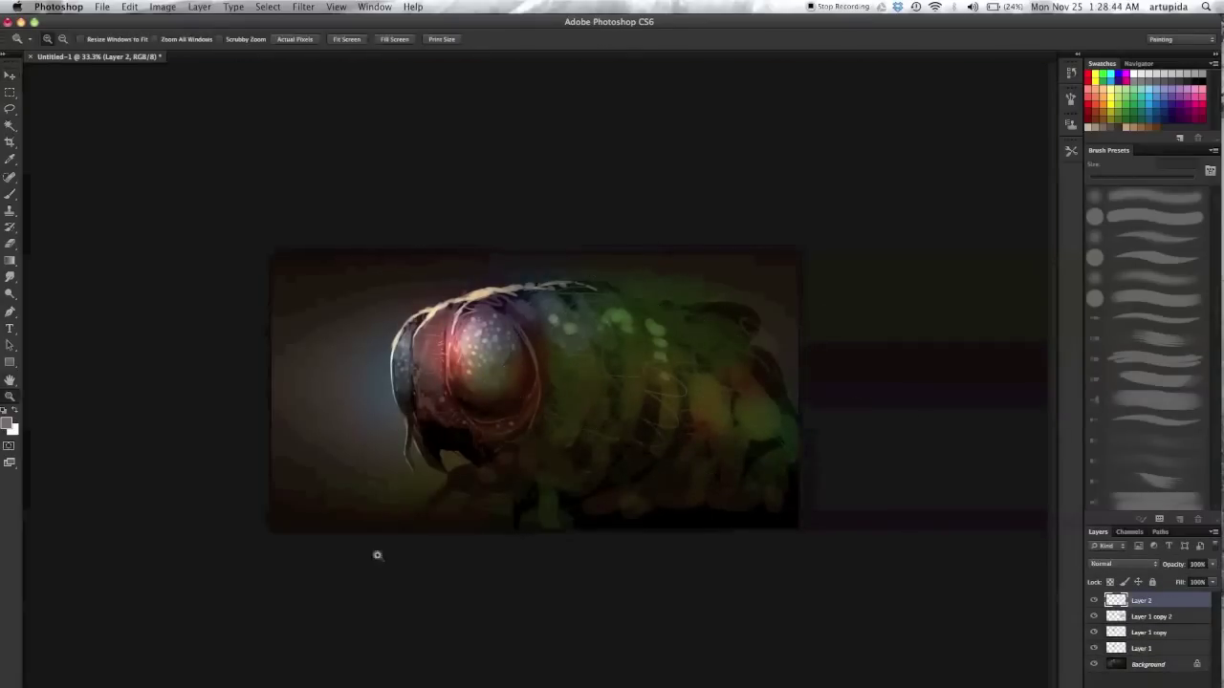
left_click_drag(373, 558, 459, 557)
key("b")
right_click(536, 543)
double_click(536, 543)
mouse_move(426, 473)
left_mouse_down()
mouse_move(432, 516)
mouse_move(457, 550)
left_mouse_up()
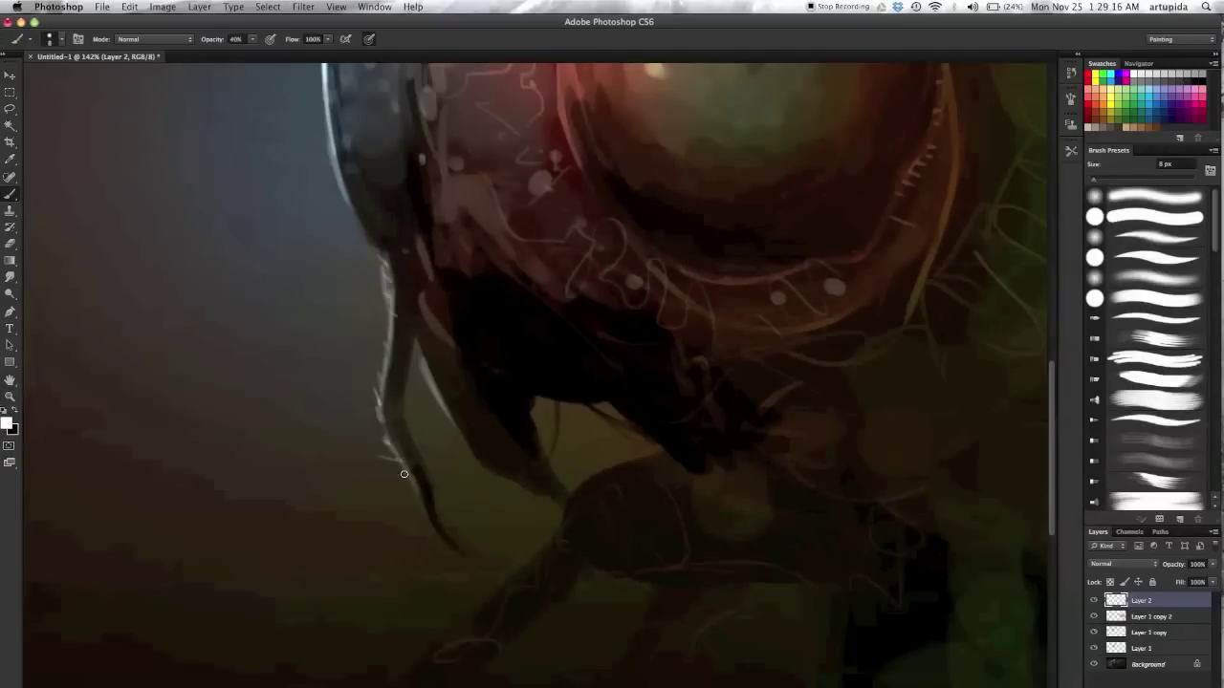
Step: Paint a dark grey-purple patch on the upper body with a 20 px brush
scroll(403, 474, "down", 5)
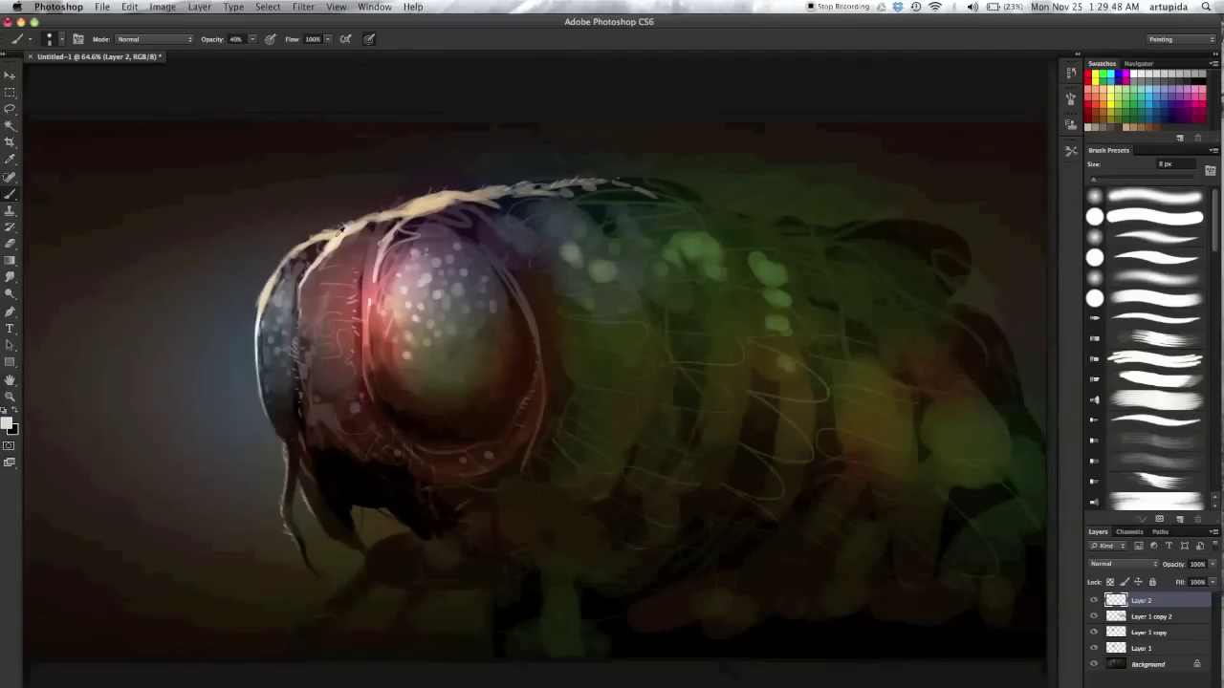
key("bracketright")
key("bracketright")
key("bracketright")
key("x")
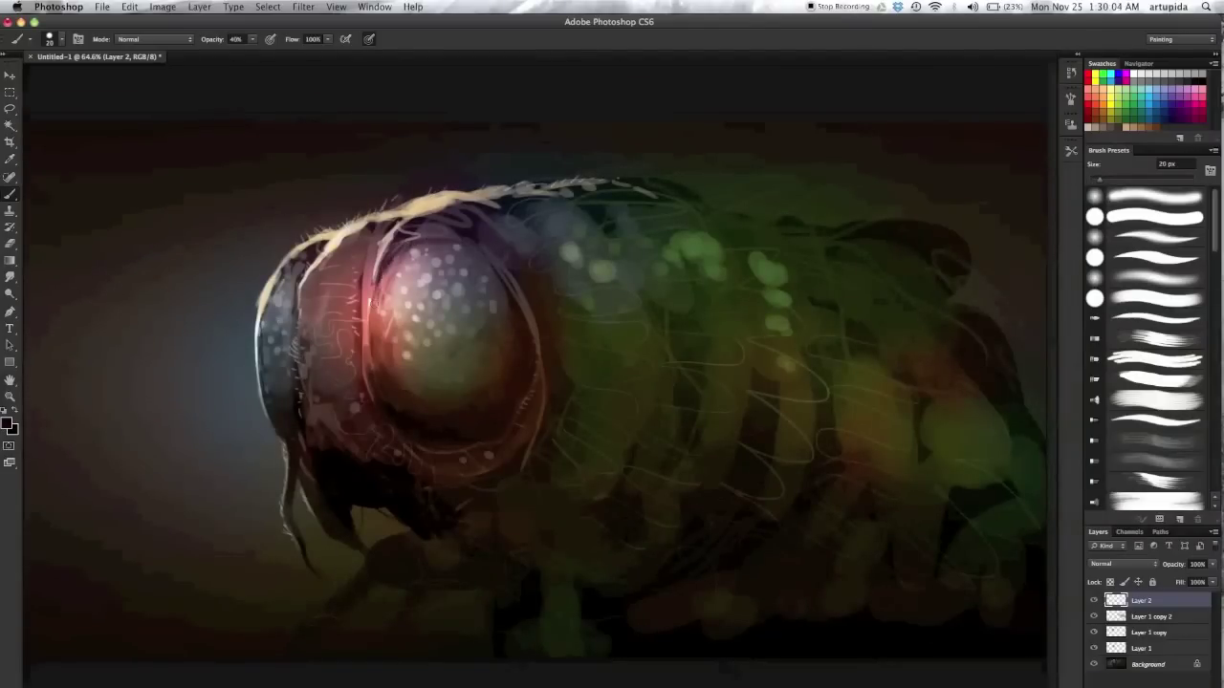
left_click(430, 223, "alt")
left_click_drag(493, 215, 532, 219)
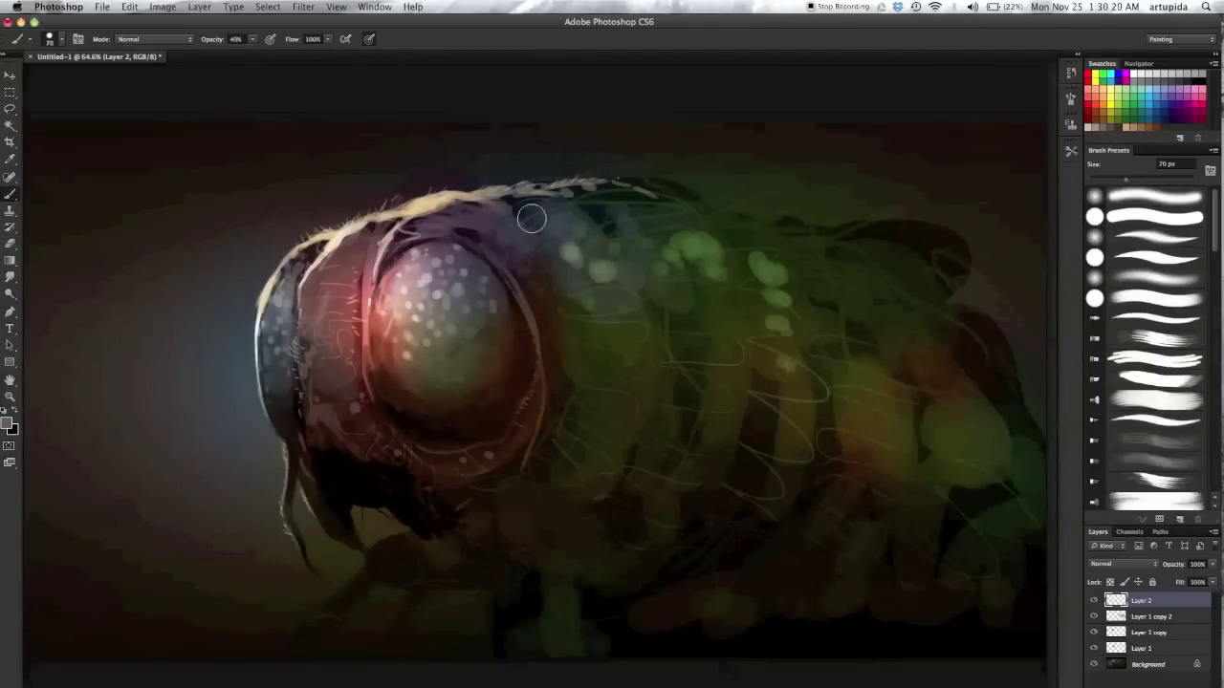
Step: Paint a pale stroke and curved dark contour lines down the body segments
left_click(586, 251, "alt")
key("bracketright")
key("bracketright")
key("bracketright")
mouse_move(617, 363)
left_mouse_down()
mouse_move(588, 254)
mouse_move(764, 273)
mouse_move(867, 427)
left_mouse_up()
key("bracketleft")
key("bracketleft")
key("bracketleft")
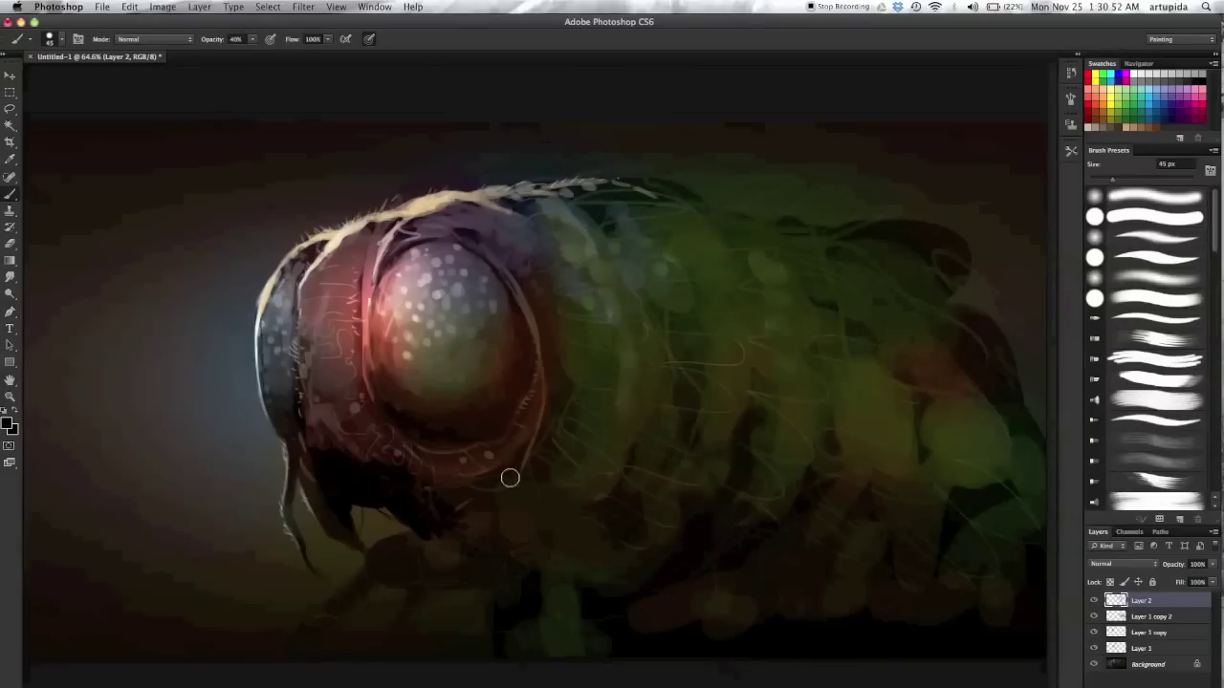
mouse_move(491, 504)
left_mouse_down()
mouse_move(570, 511)
mouse_move(494, 521)
mouse_move(516, 539)
mouse_move(666, 315)
mouse_move(642, 239)
left_mouse_up()
left_click_drag(705, 495, 775, 354)
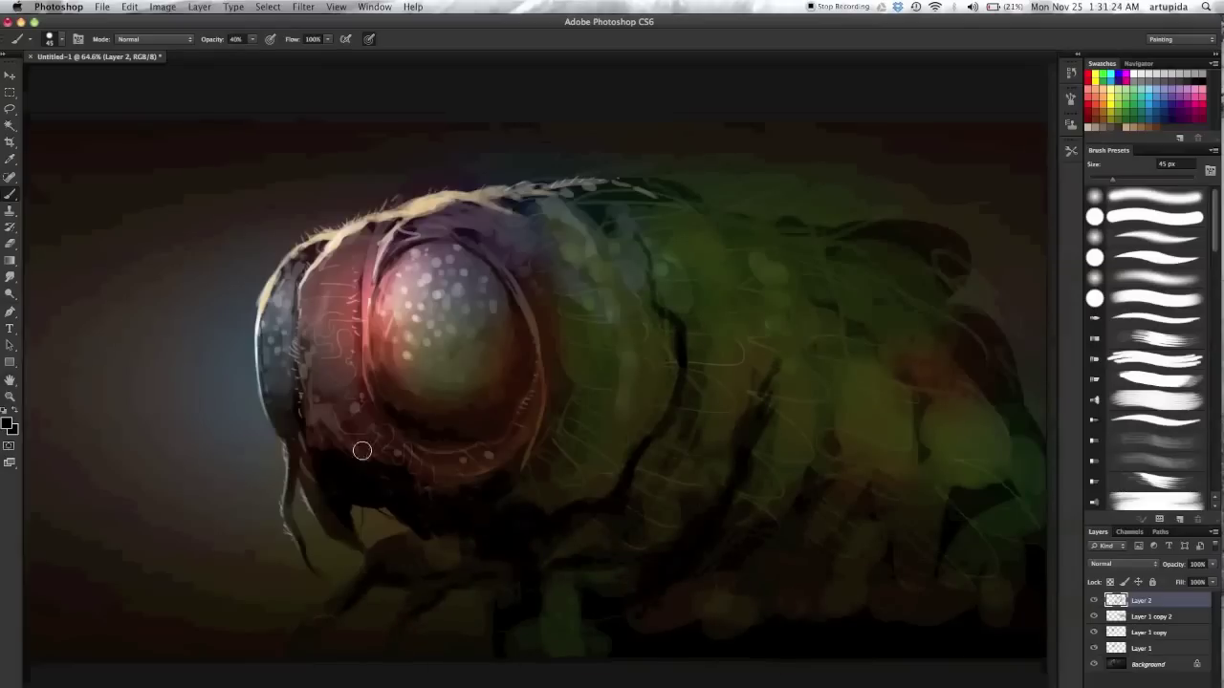
Step: Darken the lower body and legs, lighten the contour and add dark green shading beside it
key("bracketright")
key("bracketright")
key("bracketright")
mouse_move(622, 534)
left_mouse_down()
mouse_move(739, 527)
mouse_move(877, 596)
mouse_move(733, 427)
left_mouse_up()
key("bracketleft")
key("bracketleft")
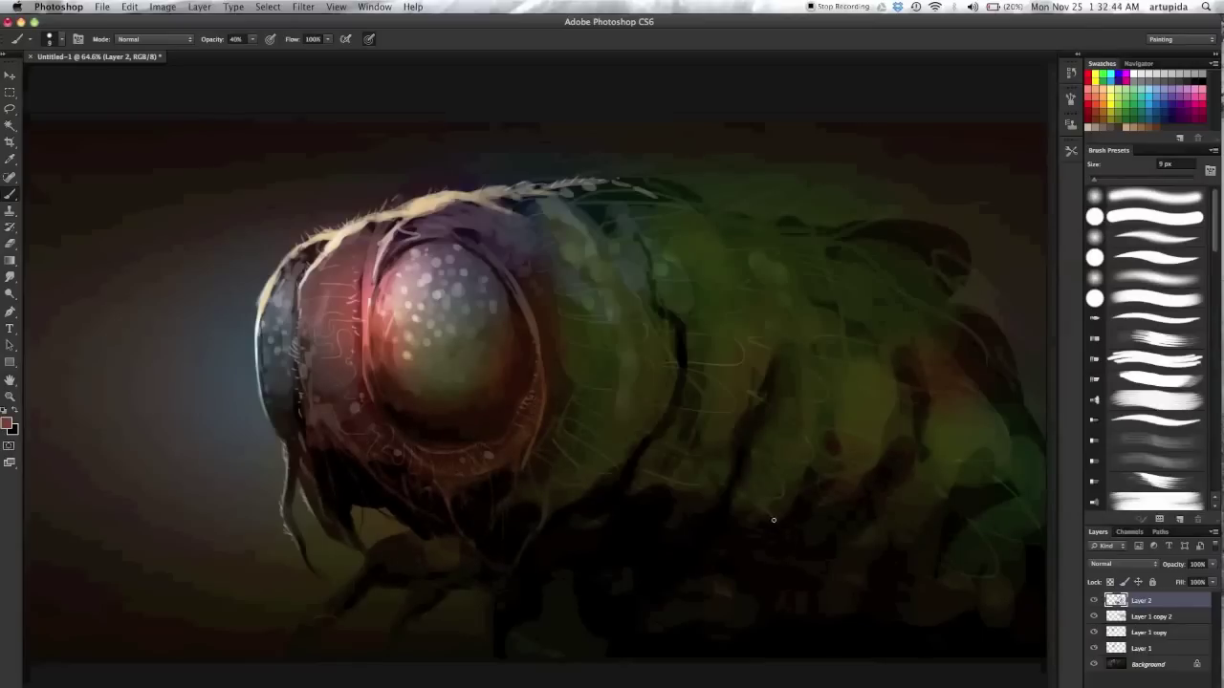
key("bracketright")
key("bracketright")
key("bracketright")
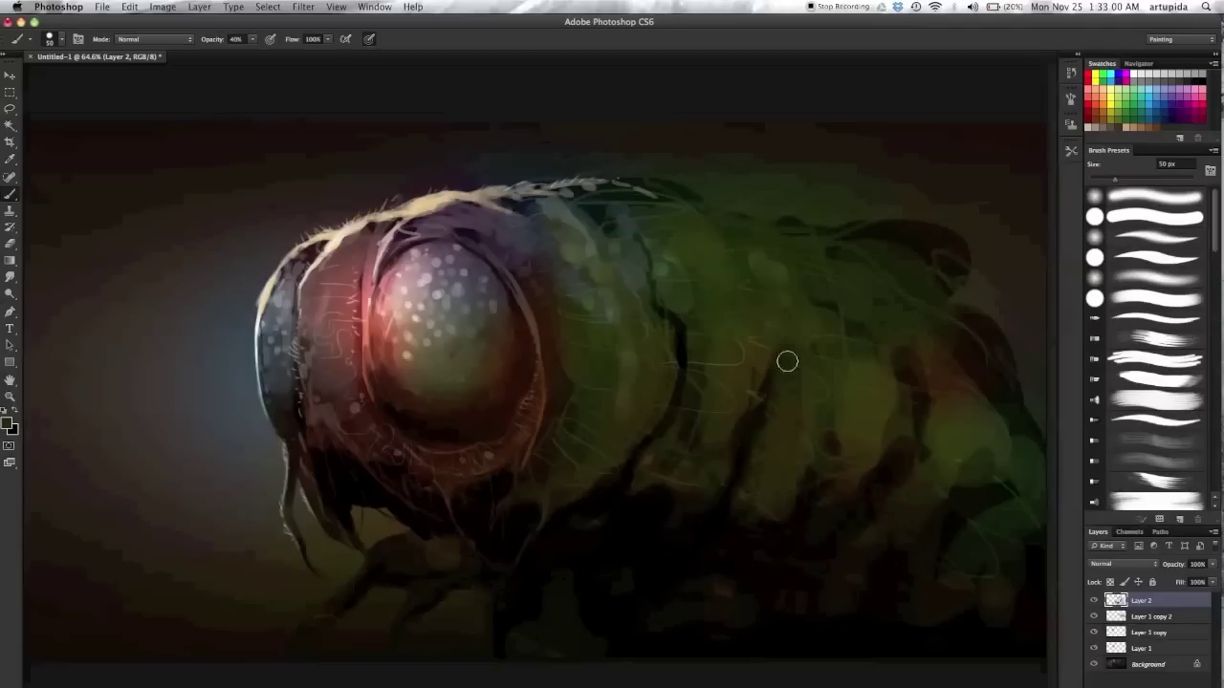
left_click_drag(759, 523, 790, 501)
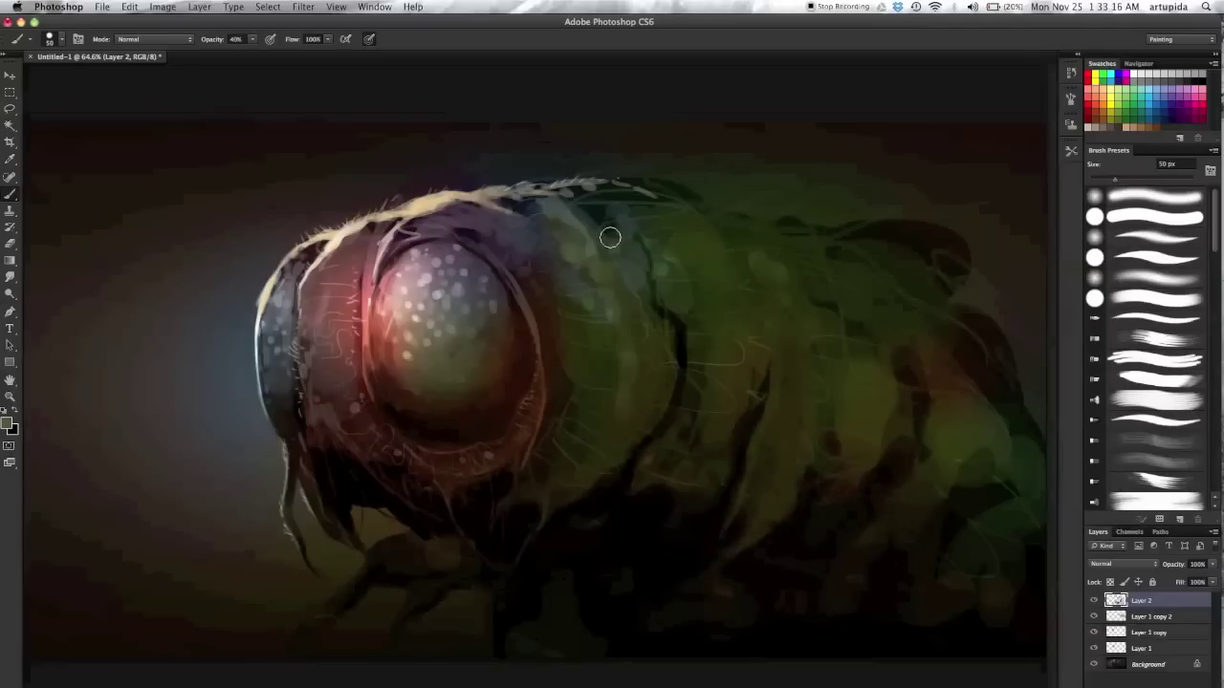
left_click_drag(672, 285, 656, 448)
key("bracketright")
key("bracketright")
key("bracketright")
left_click_drag(674, 309, 726, 239)
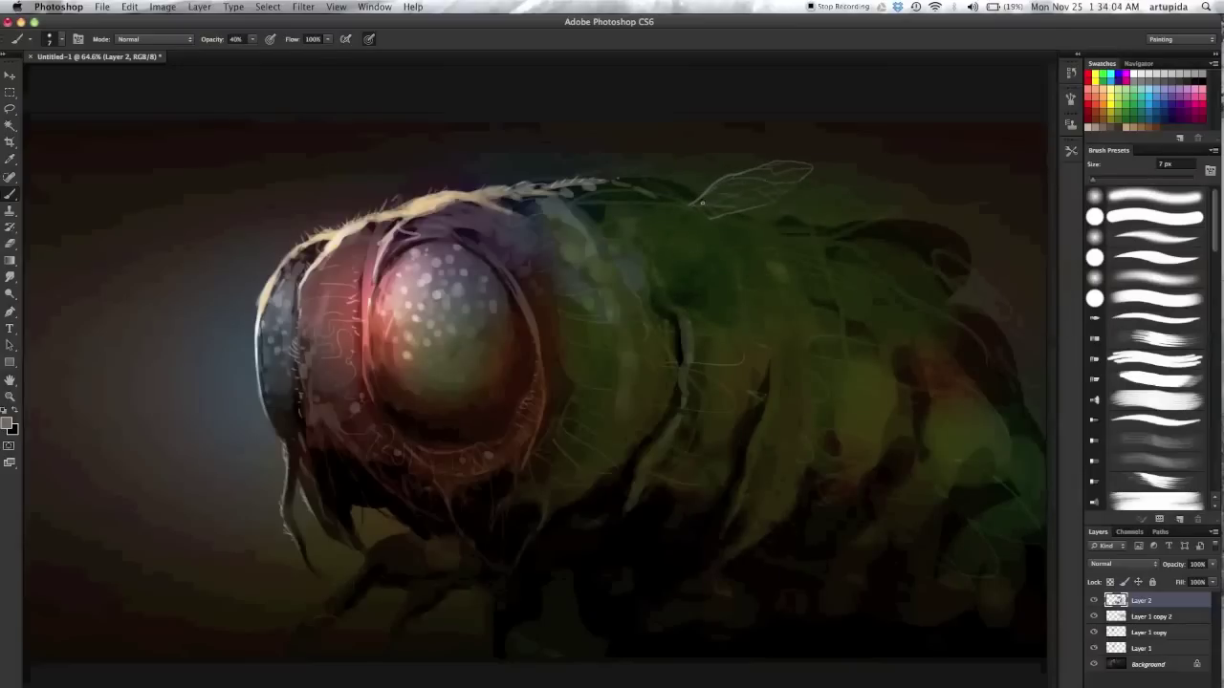
Step: Sketch a second wing outline and glaze both wings with soft light at 5% opacity
left_click_drag(772, 225, 804, 229)
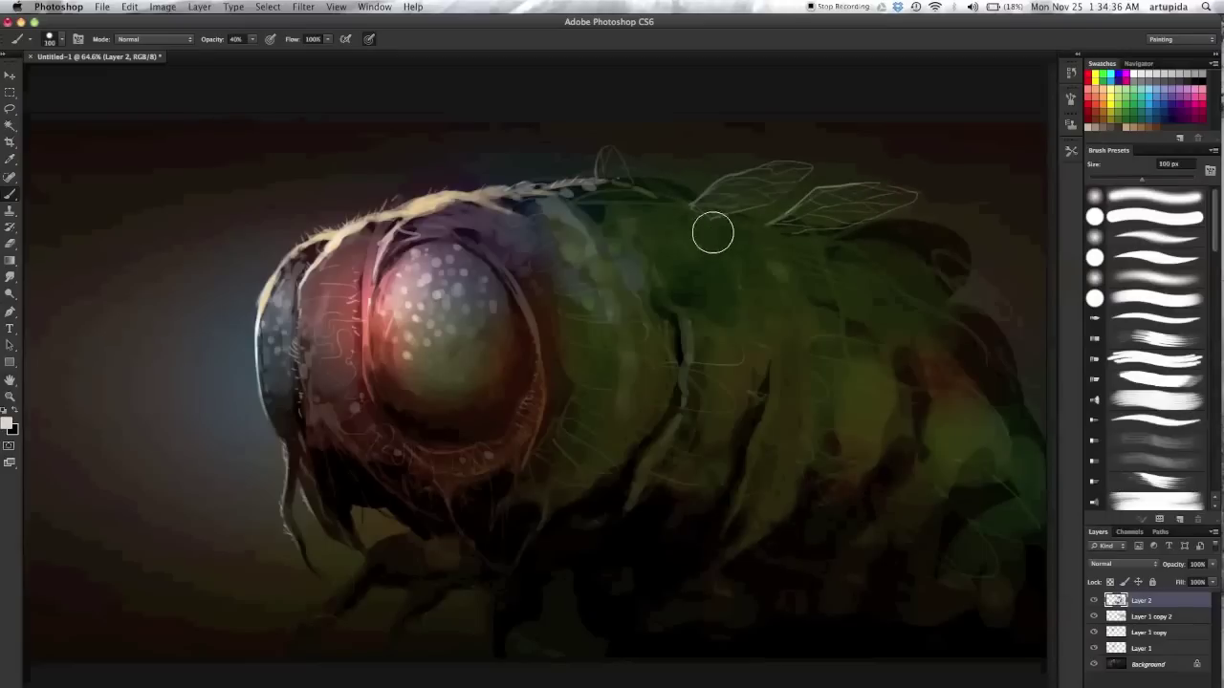
key("0")
key("5")
left_click_drag(800, 191, 696, 215)
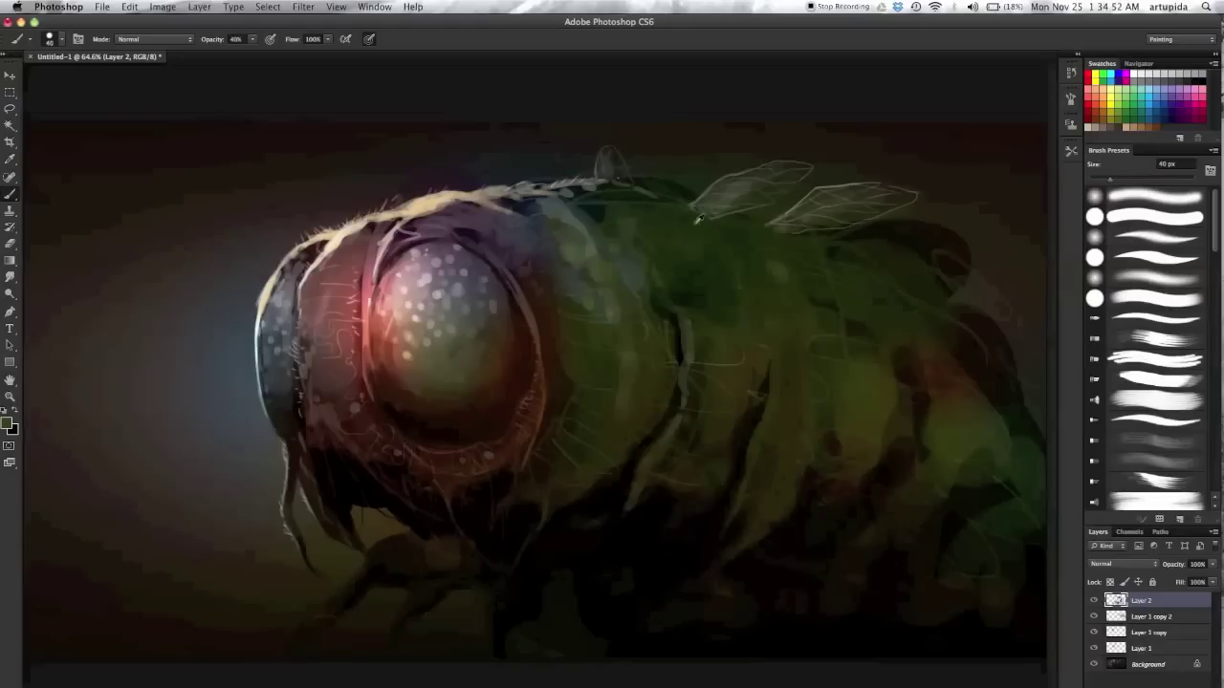
Step: Sample a dark colour from the painting and flatten all layers into the Background
key("bracketright")
key("bracketright")
key("bracketright")
left_click(886, 266, "alt")
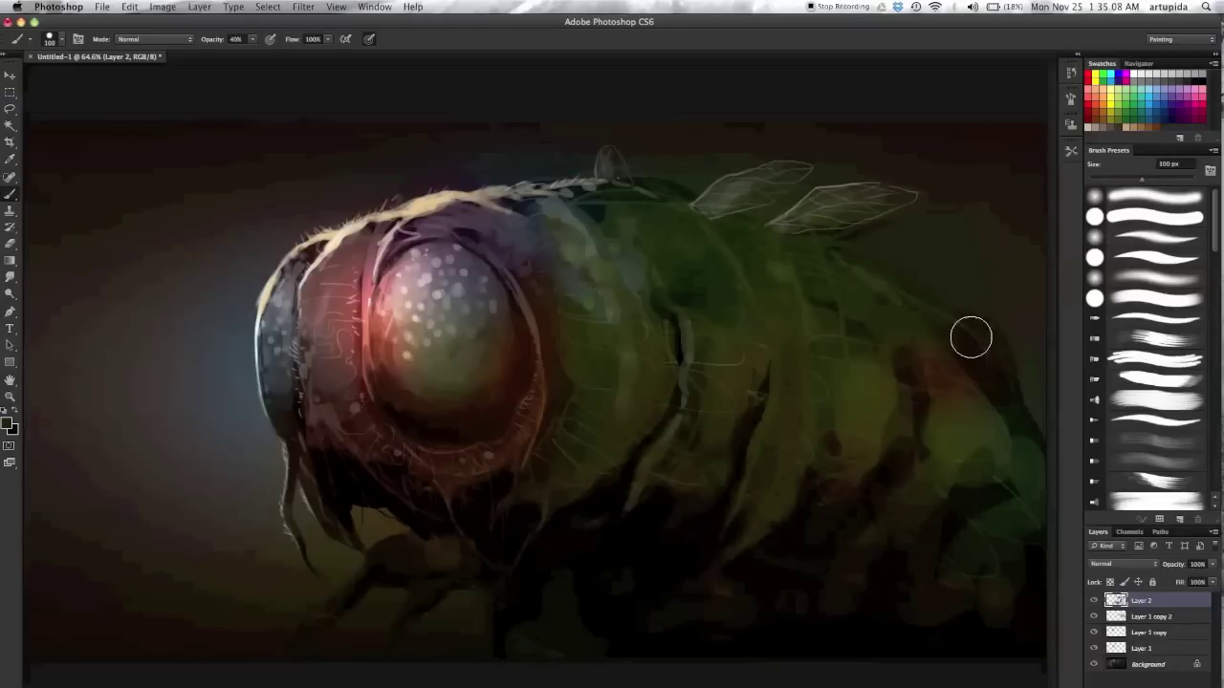
key("bracketleft")
key("bracketleft")
key("bracketleft")
key("bracketleft")
key("ctrl+shift+e")
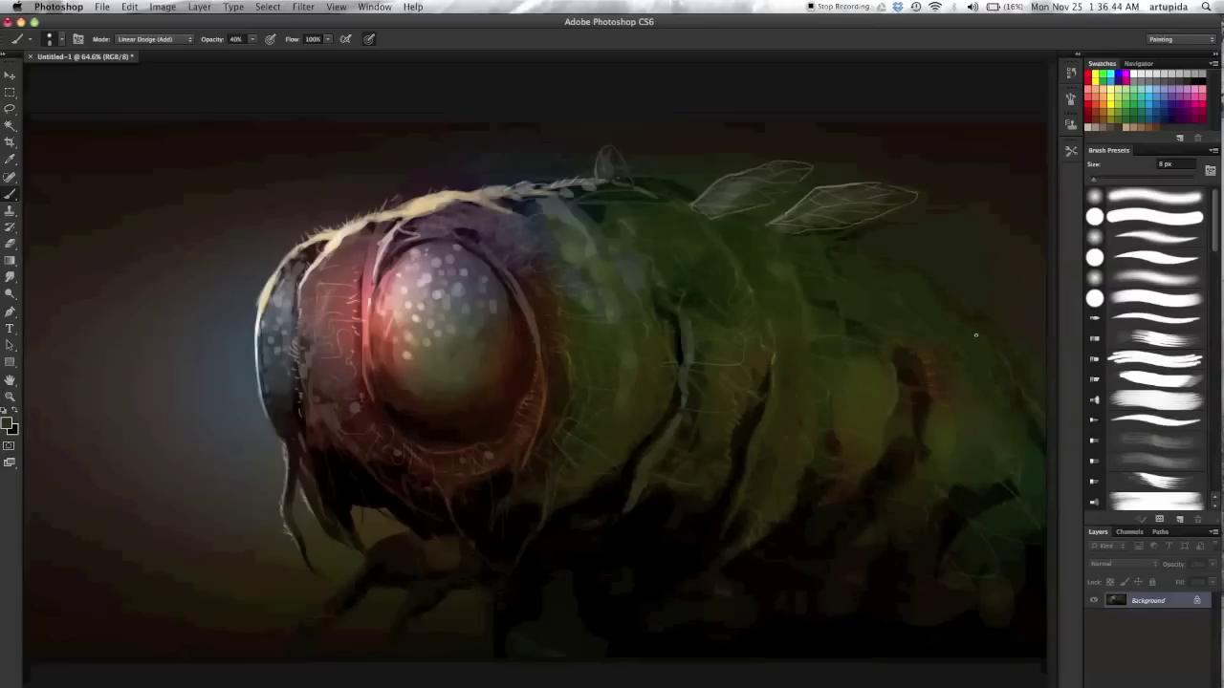
Step: Set a light sampled colour to Linear Dodge (Add) at 20% opacity and paint highlights on the eye
key("shift+alt+n")
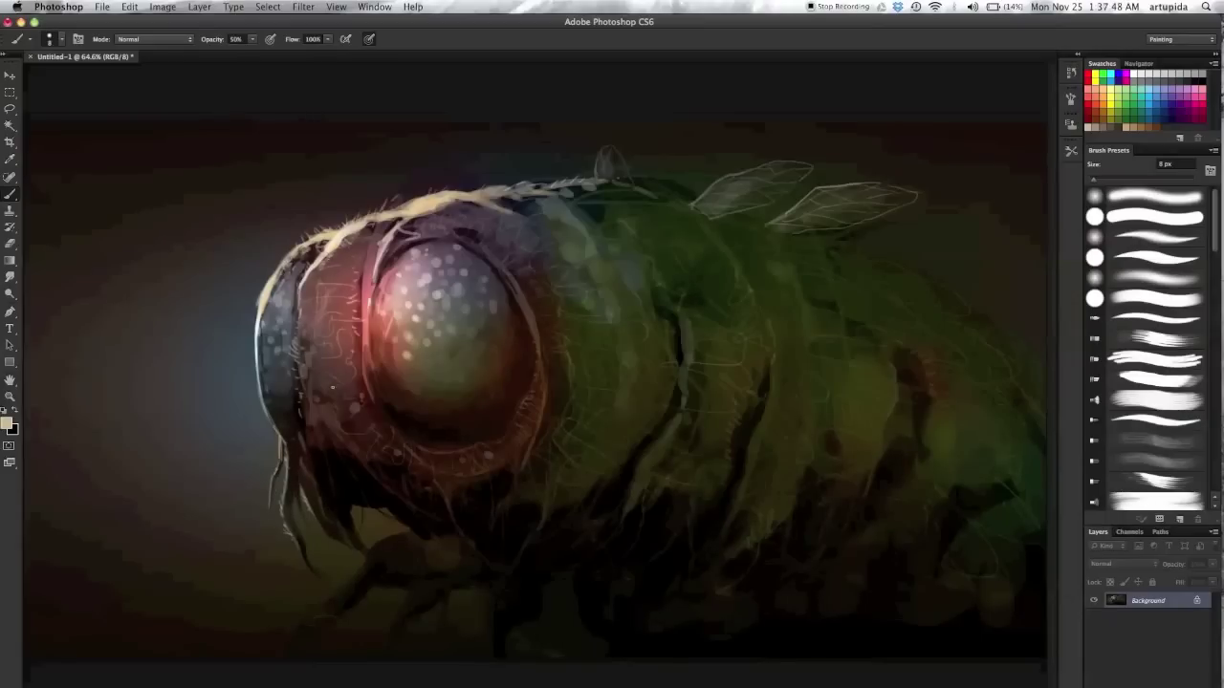
left_click(317, 418, "alt")
key("bracketright")
key("bracketright")
key("bracketright")
key("shift+alt+a")
key("2")
key("bracketleft")
key("bracketleft")
key("bracketleft")
left_click_drag(321, 292, 352, 345)
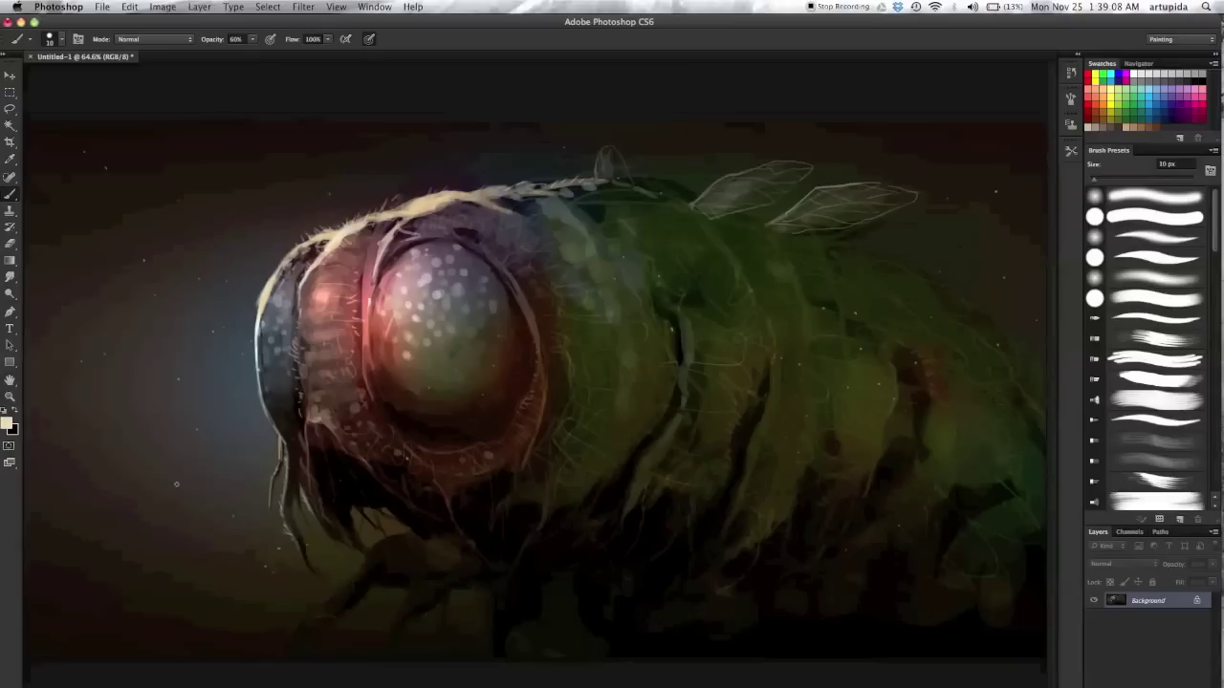
Step: Sample a darker grey-brown and add Layer 1 above the Background in Color blending mode
key("bracketright")
key("bracketright")
key("bracketright")
left_click(457, 397, "alt")
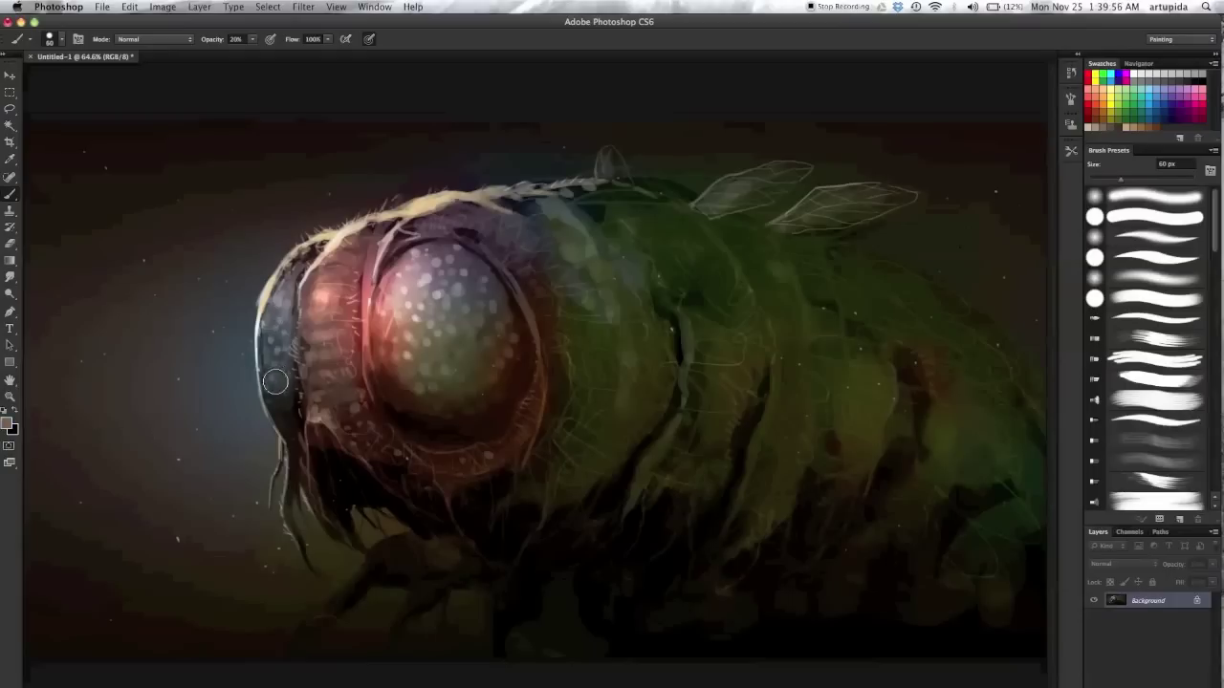
left_click(1179, 518)
left_click(1118, 563)
left_click(1109, 660)
right_click(805, 340)
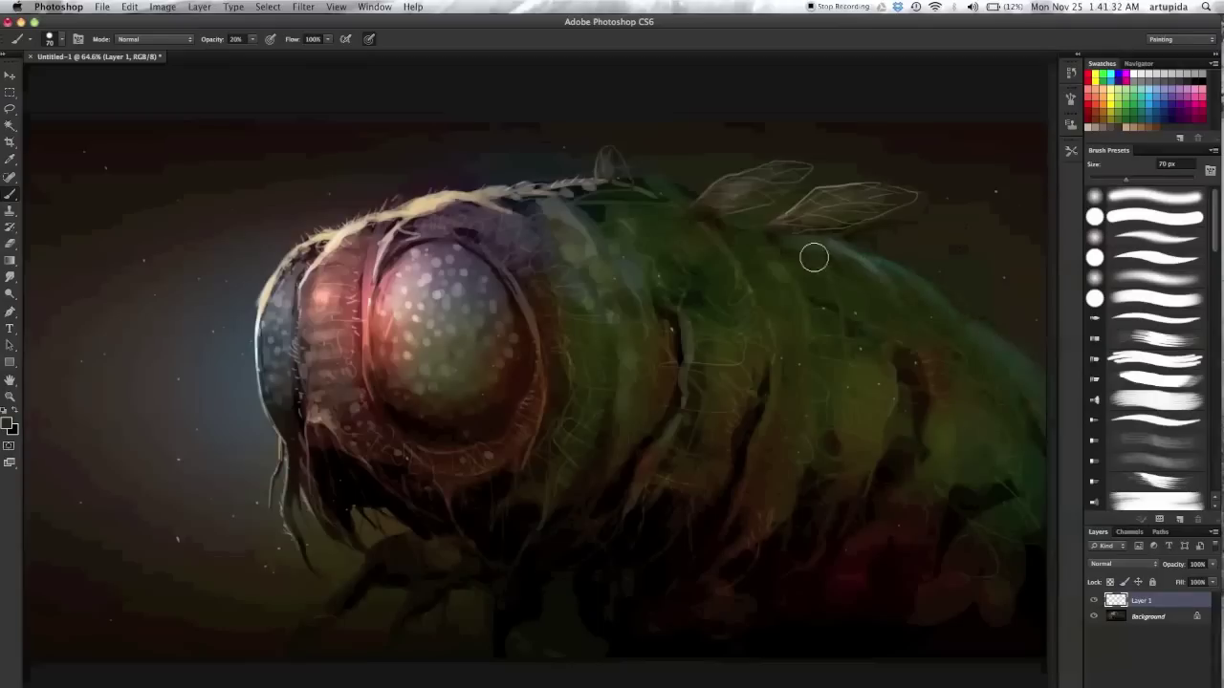
Step: Tint the eye rim reddish and add light detail strokes near the eye
key("bracketleft")
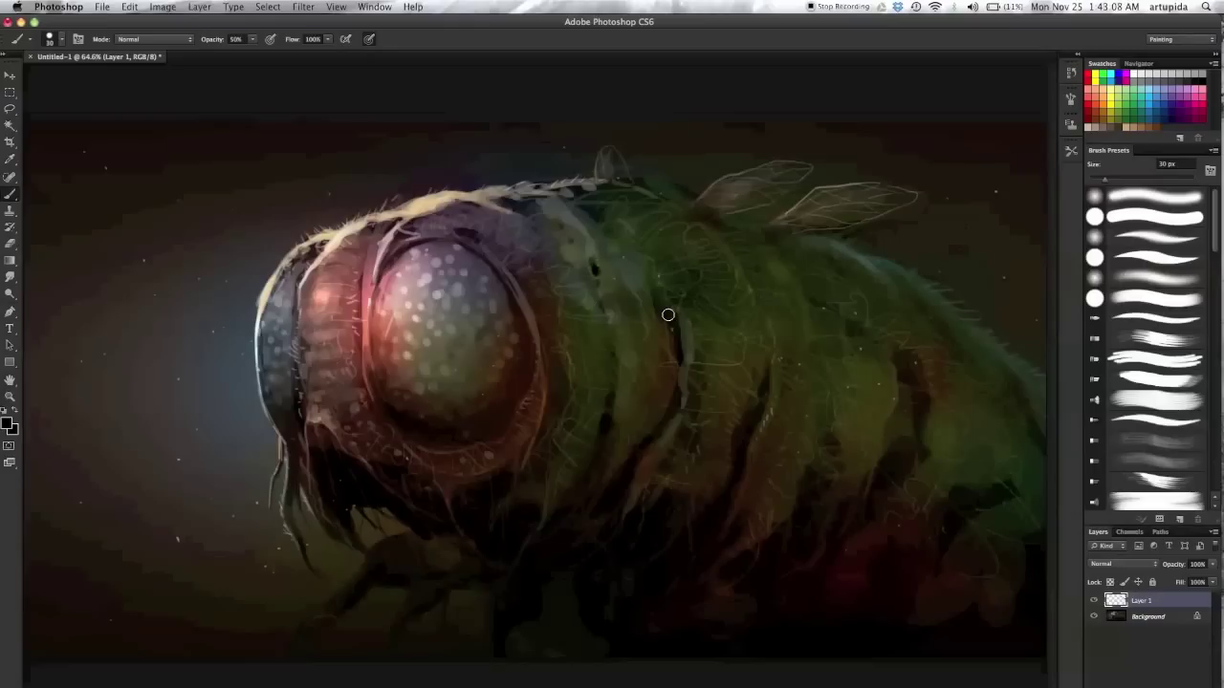
left_click_drag(367, 339, 360, 254)
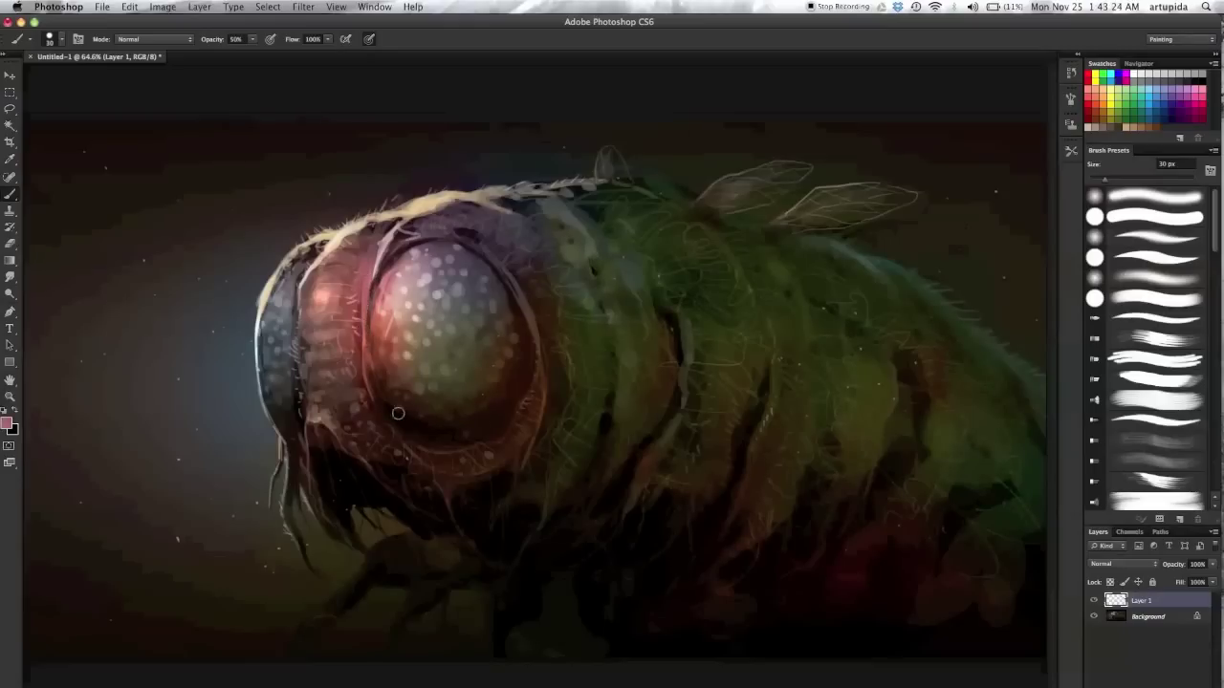
key("bracketleft")
key("bracketleft")
key("bracketleft")
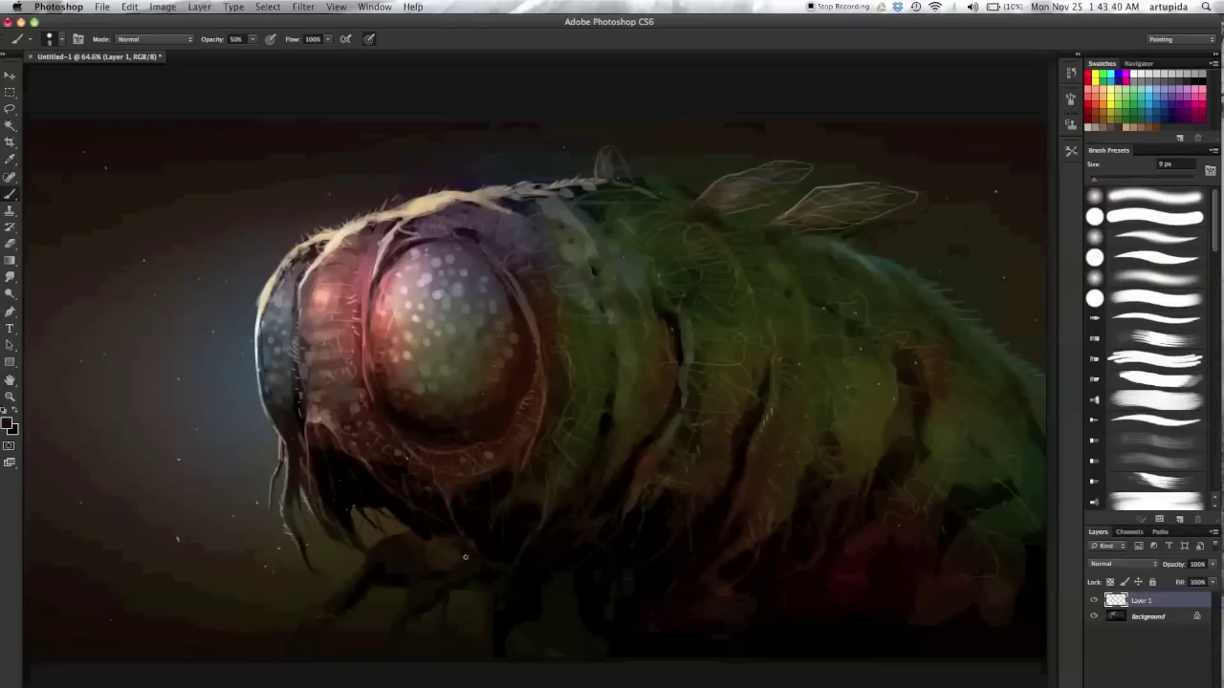
scroll(464, 556, "up", 5)
left_click(458, 287, "alt")
mouse_move(459, 306)
left_mouse_down()
mouse_move(464, 249)
mouse_move(471, 320)
left_mouse_up()
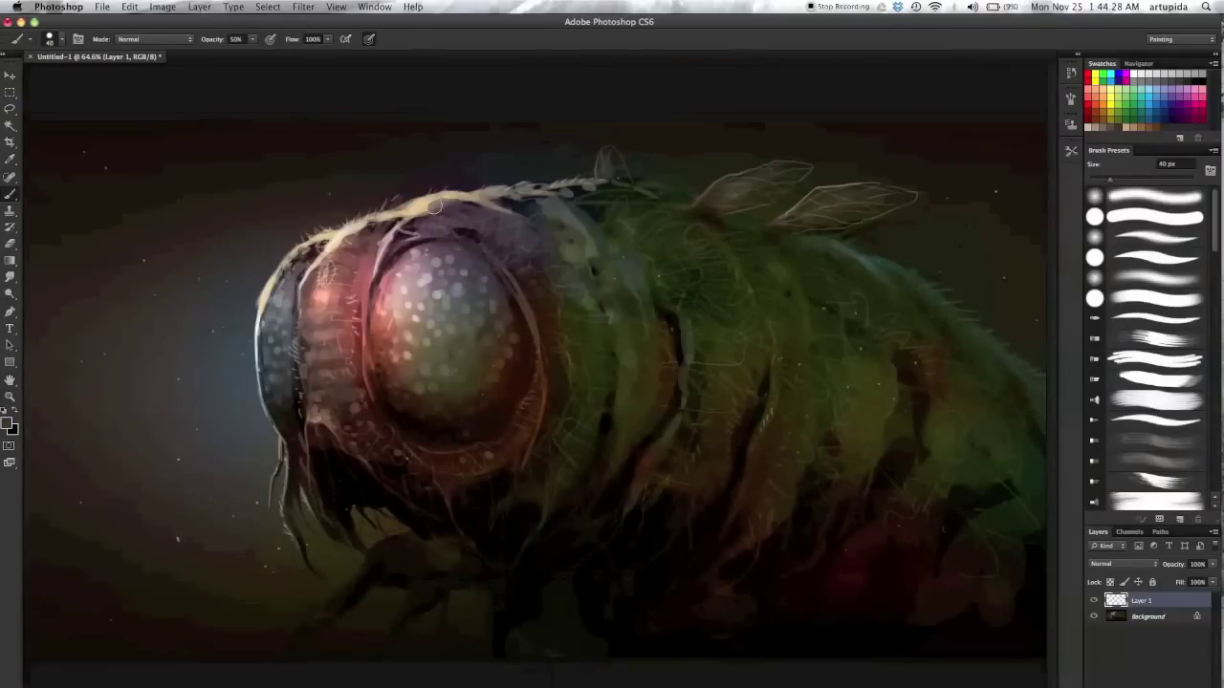
Step: Darken the top rim of the fly's head, then sample pinkish and darker colours
left_click_drag(435, 207, 525, 193)
left_click_drag(330, 253, 367, 231)
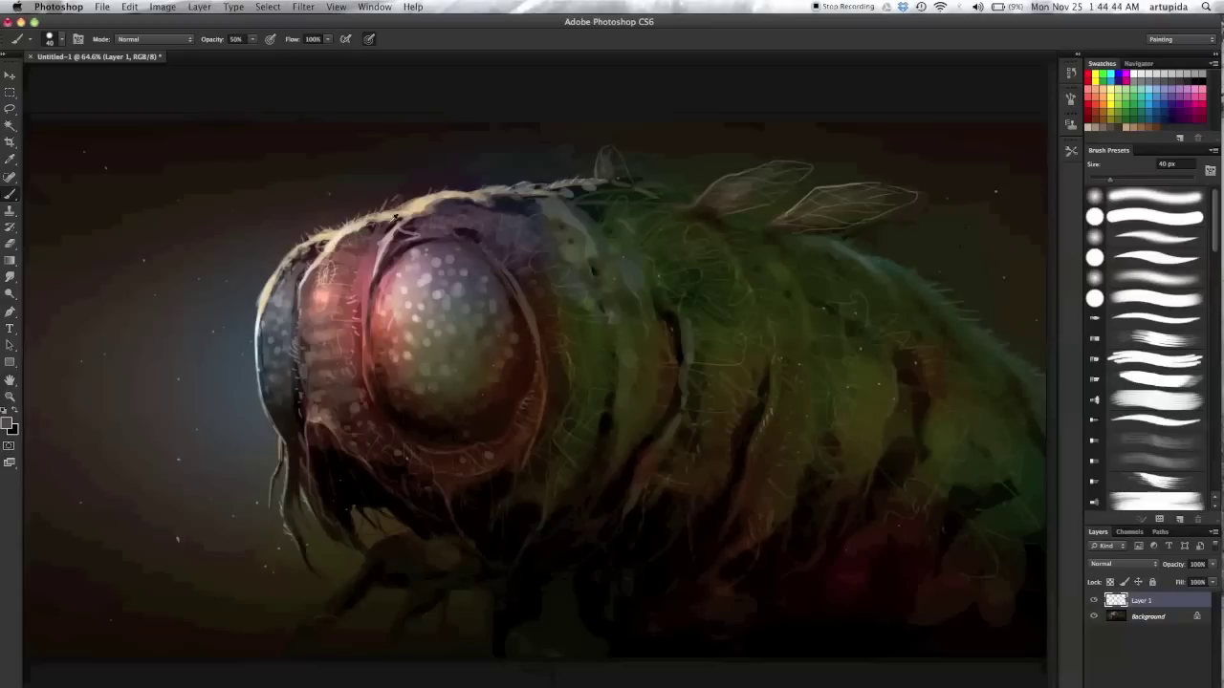
left_click(319, 413, "alt")
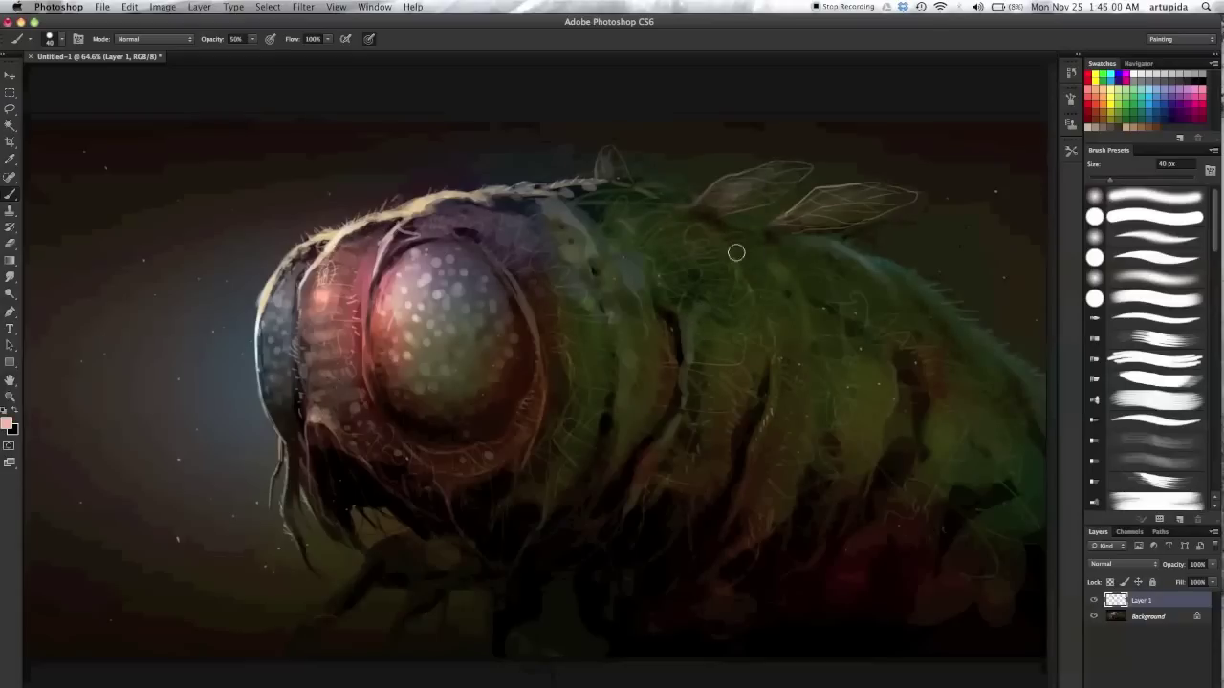
left_click(320, 396, "alt")
left_click(332, 395, "alt")
Step: Zoom into the lower-right corner and paint a red two-line signature inside a red frame
key("z")
left_click_drag(1015, 383, 794, 638)
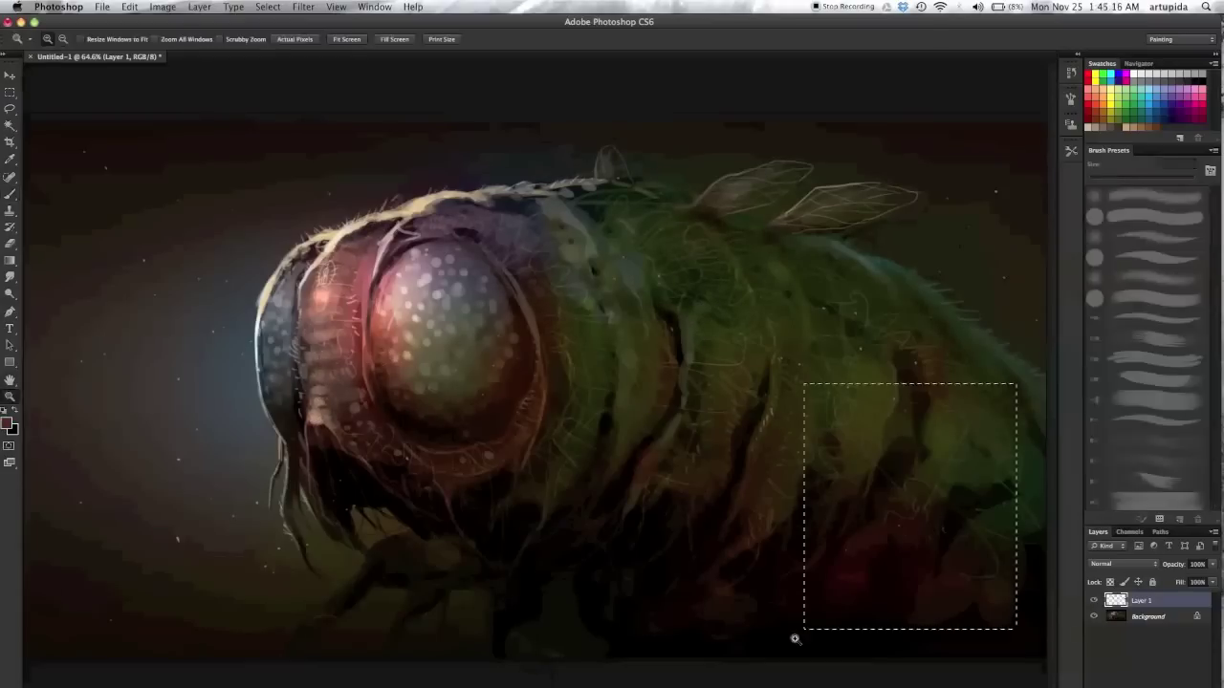
key("b")
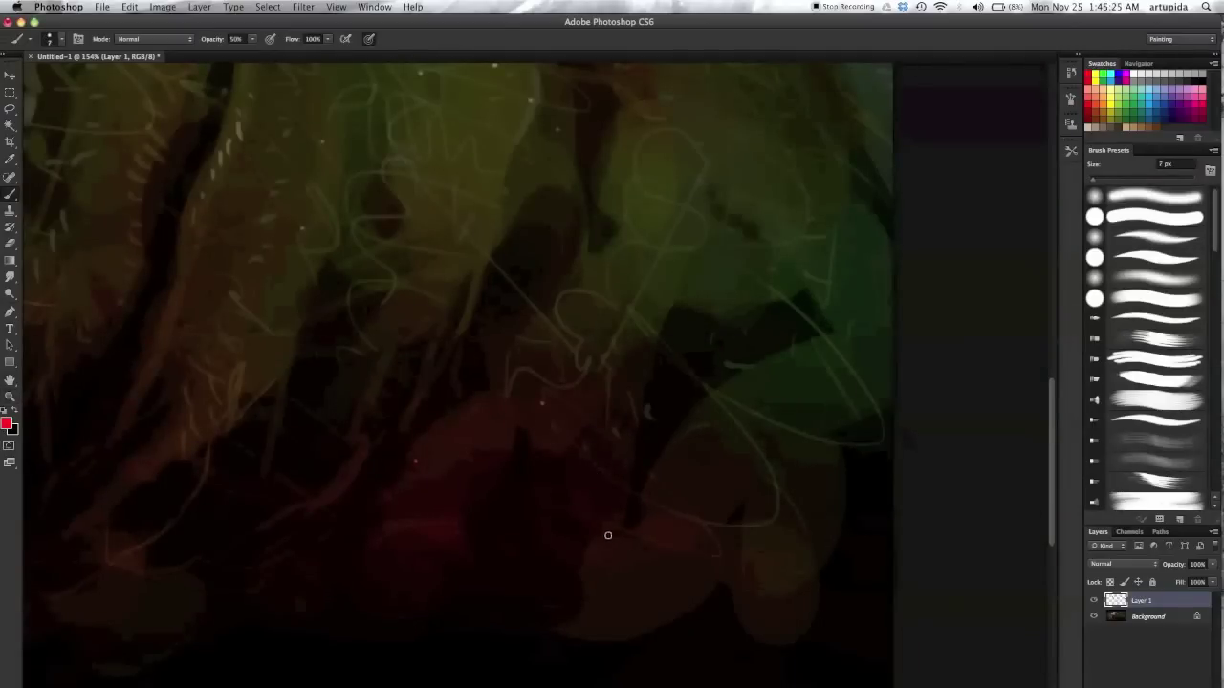
left_click_drag(545, 553, 587, 557)
mouse_move(528, 509)
left_mouse_down()
mouse_move(623, 490)
mouse_move(635, 444)
mouse_move(631, 528)
left_mouse_up()
left_click_drag(553, 541, 571, 546)
mouse_move(571, 612)
left_mouse_down()
mouse_move(587, 558)
mouse_move(598, 590)
left_mouse_up()
mouse_move(610, 539)
left_mouse_down()
mouse_move(606, 593)
mouse_move(649, 574)
left_mouse_up()
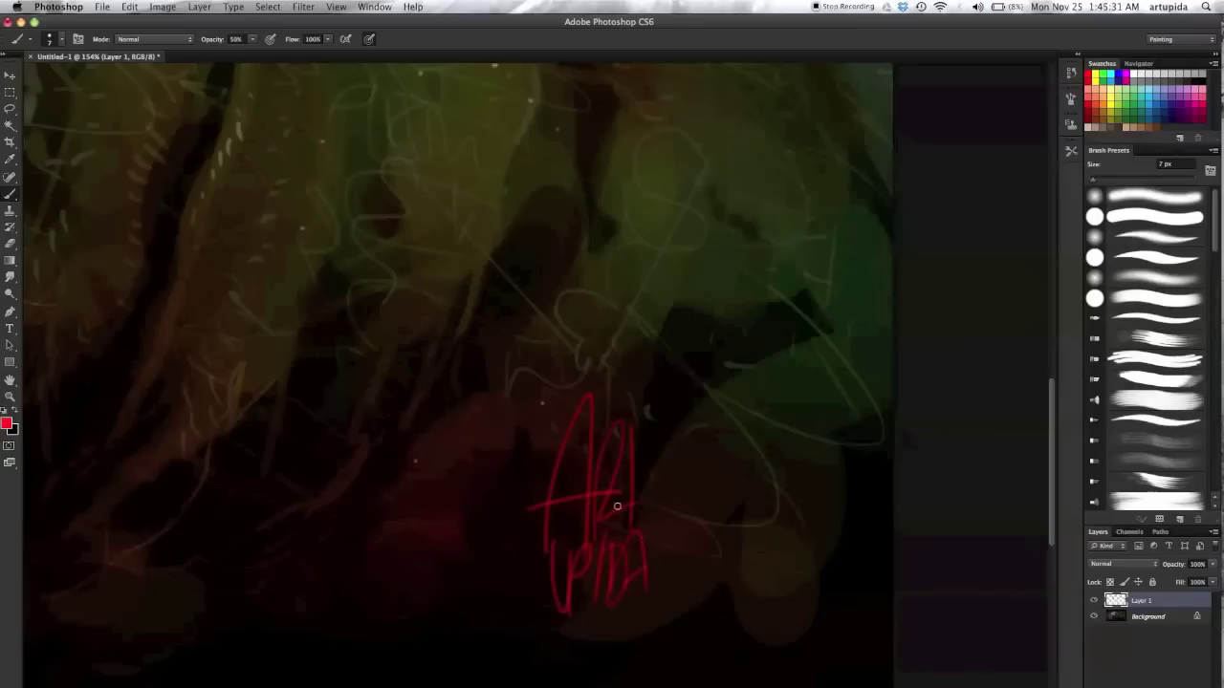
mouse_move(542, 386)
left_mouse_down()
mouse_move(542, 646)
mouse_move(606, 399)
mouse_move(661, 400)
mouse_move(656, 660)
left_mouse_up()
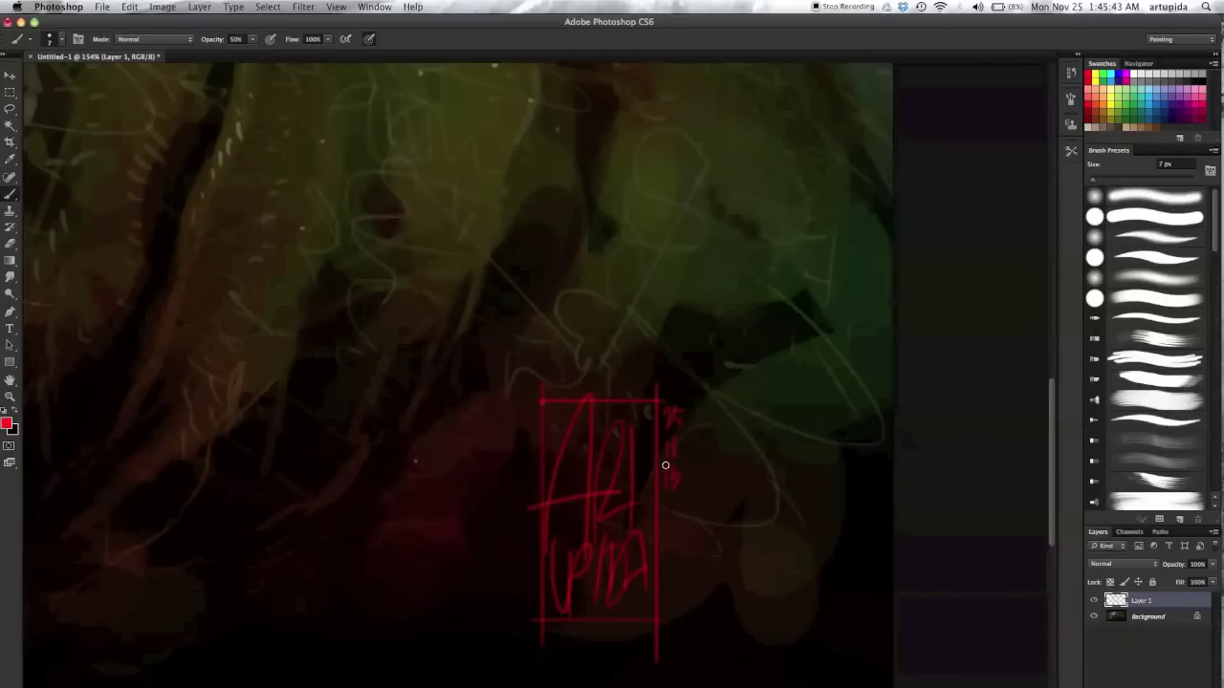
Step: Fit the whole painting in the window and cancel the Save As dialog
key("super+0")
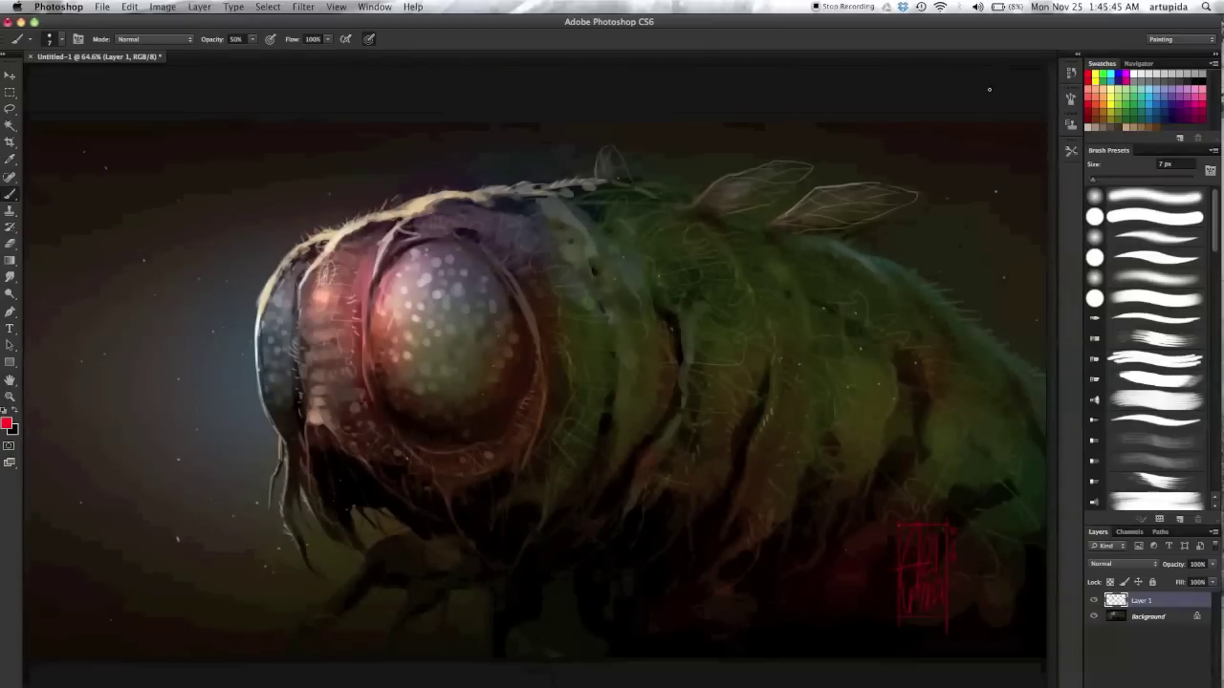
key("super+s")
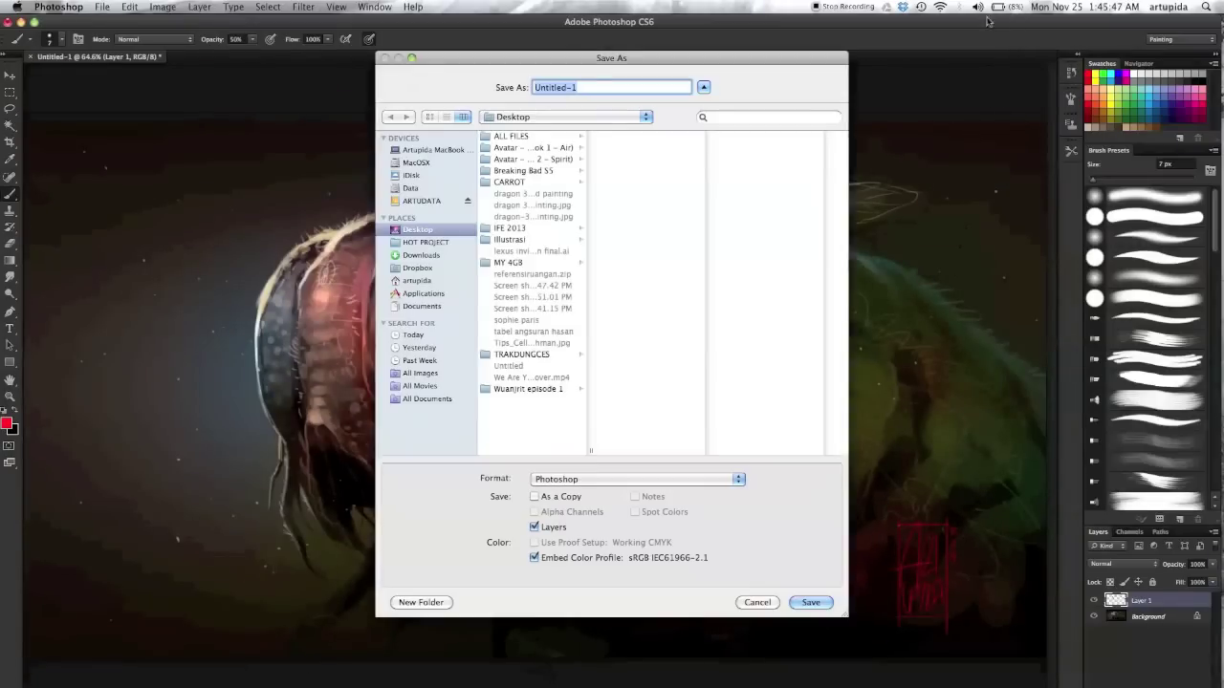
left_click(757, 602)
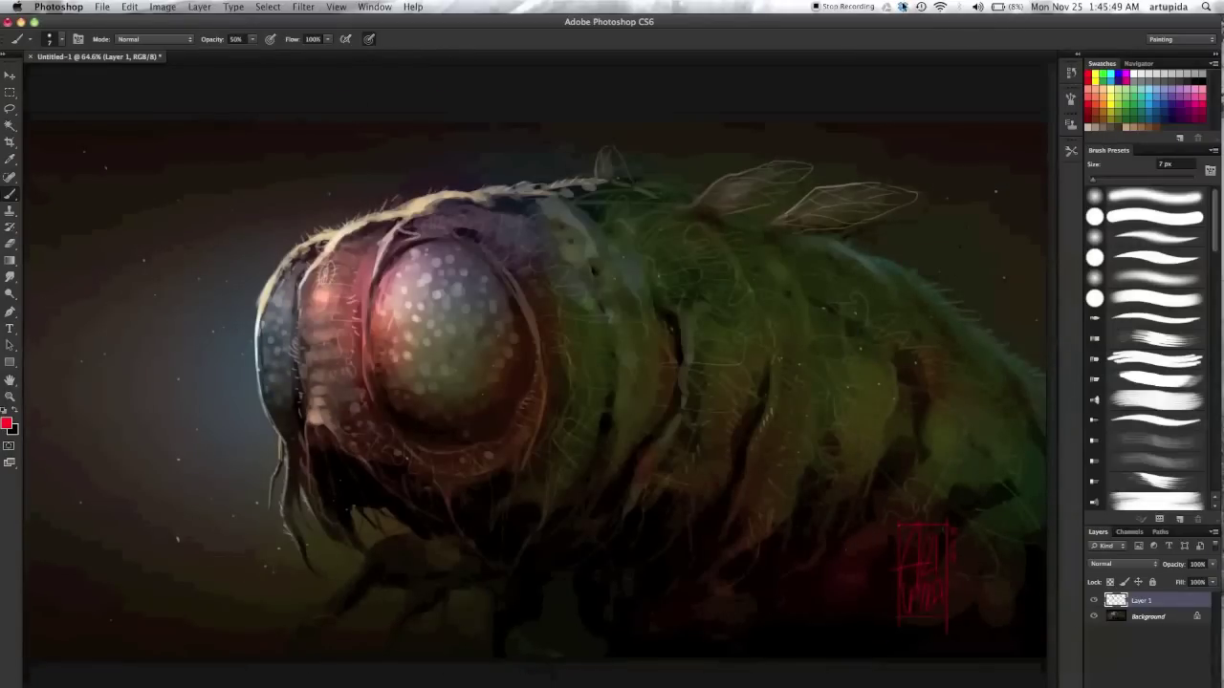